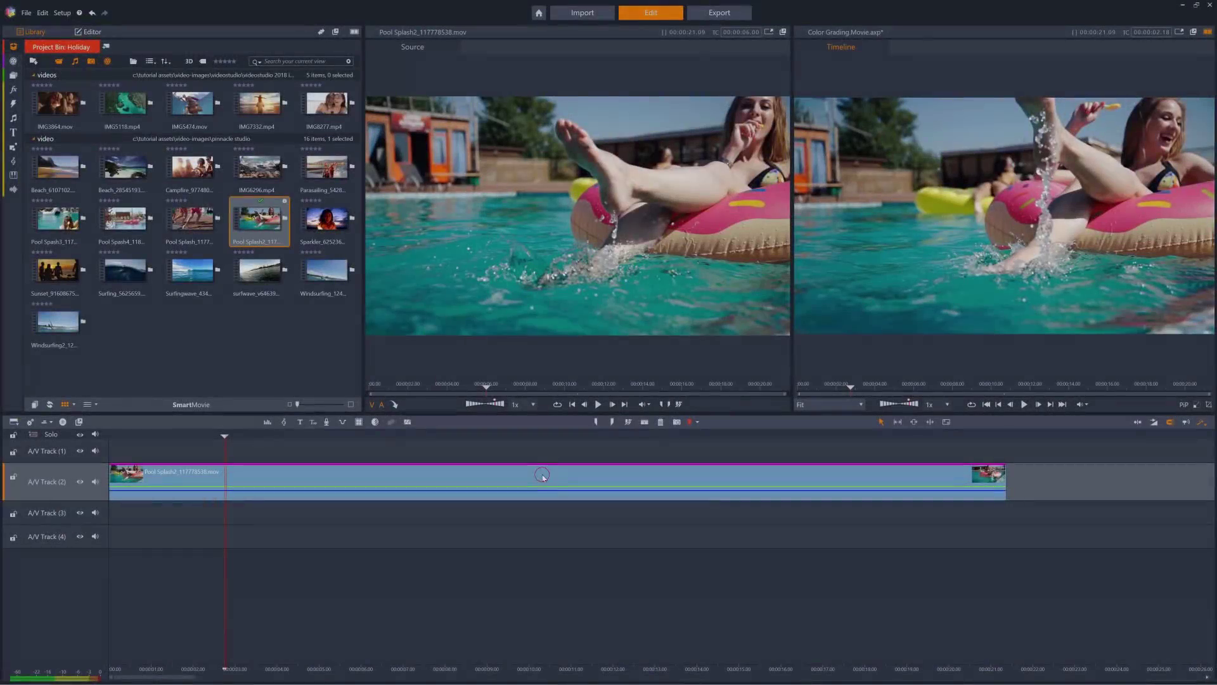
Select the Pool Splash2 clip on A/V Track 2 and show its Editor properties.
click(542, 476)
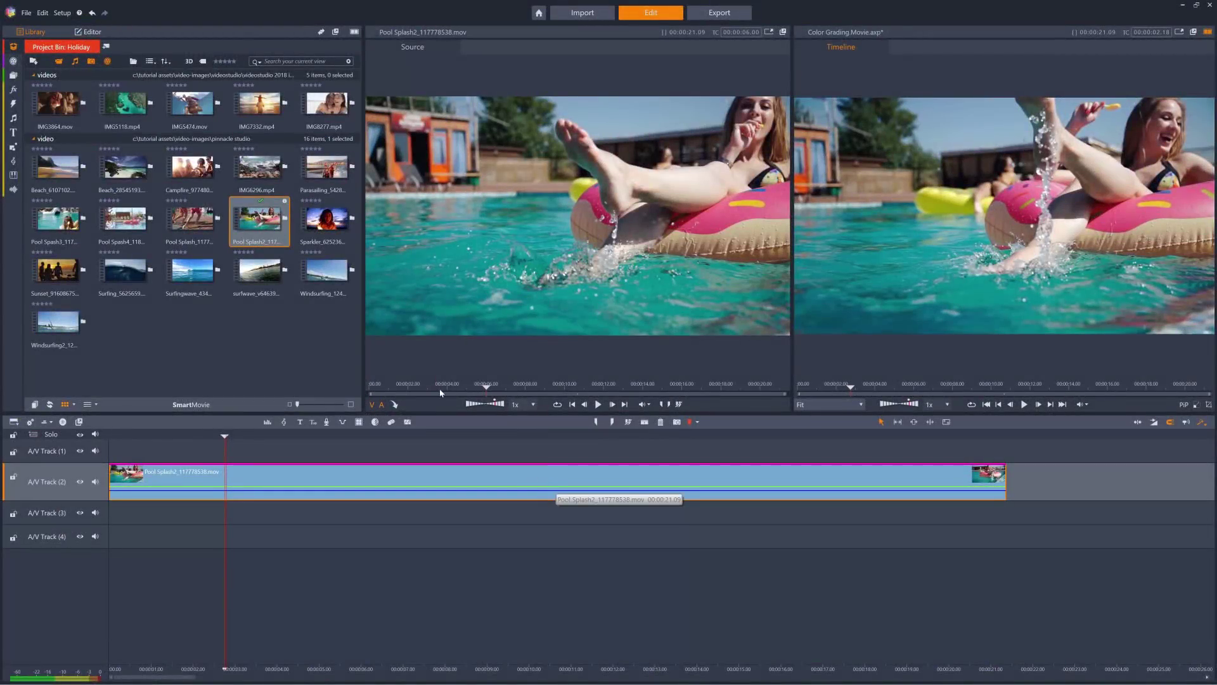
click(93, 33)
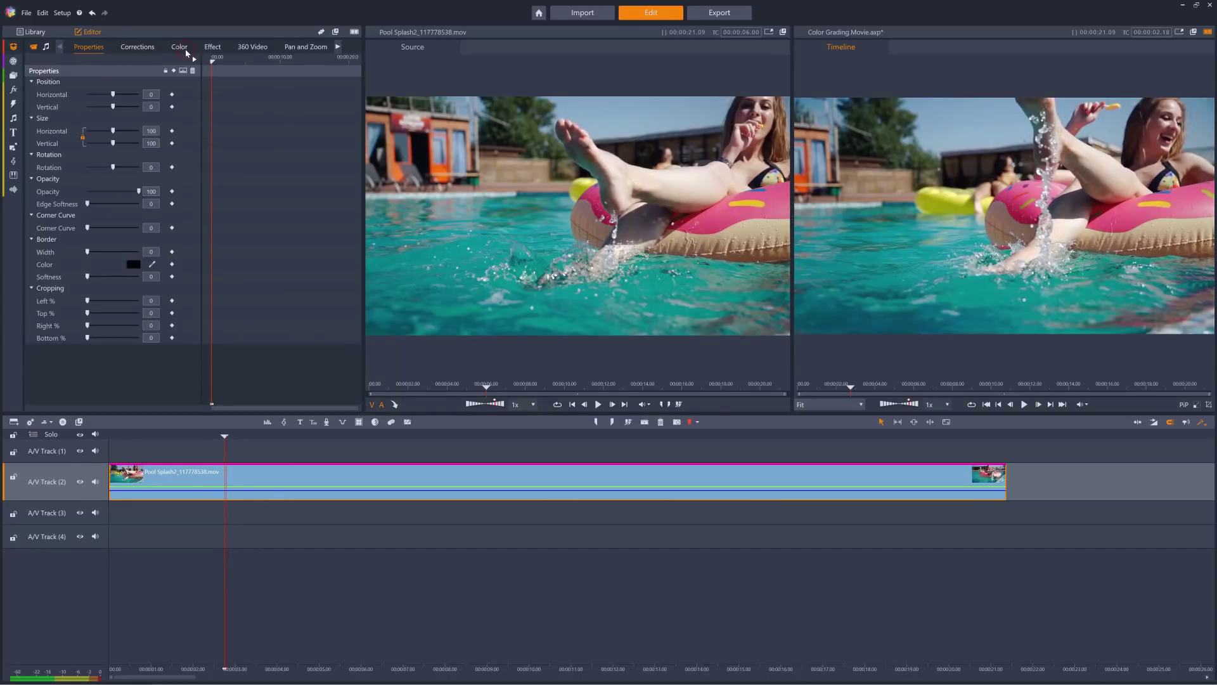
On the Color tab, turn on the video scope and switch it to Vector - Color.
click(185, 49)
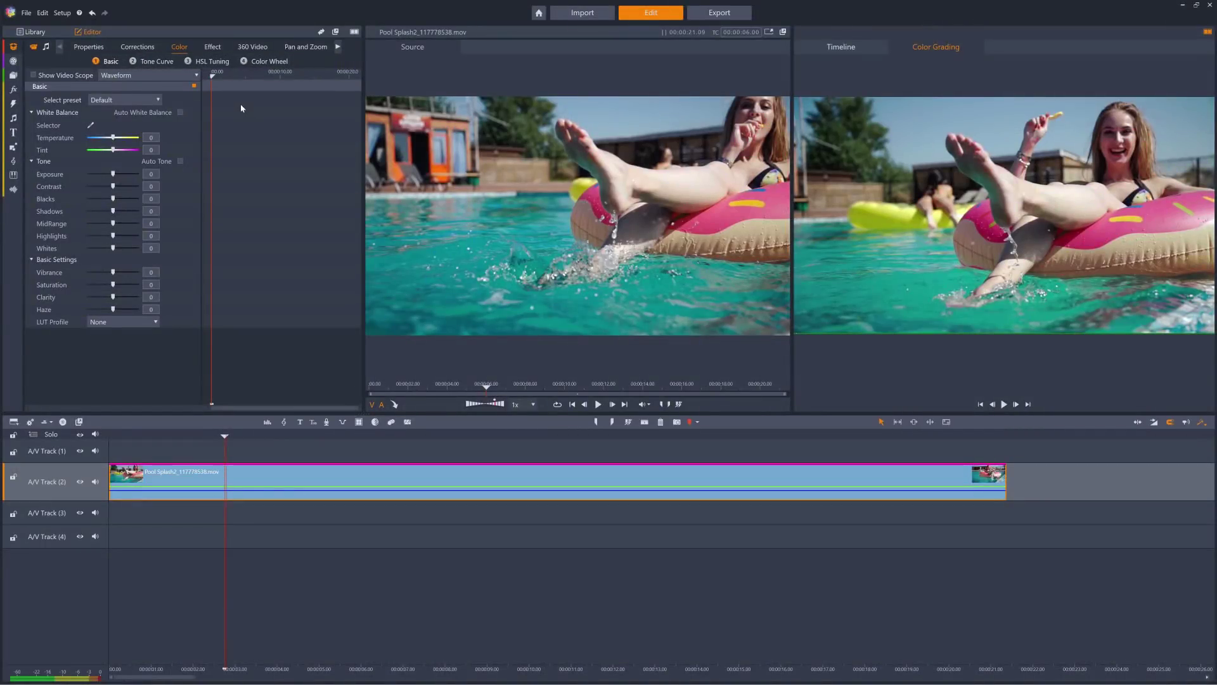
click(34, 75)
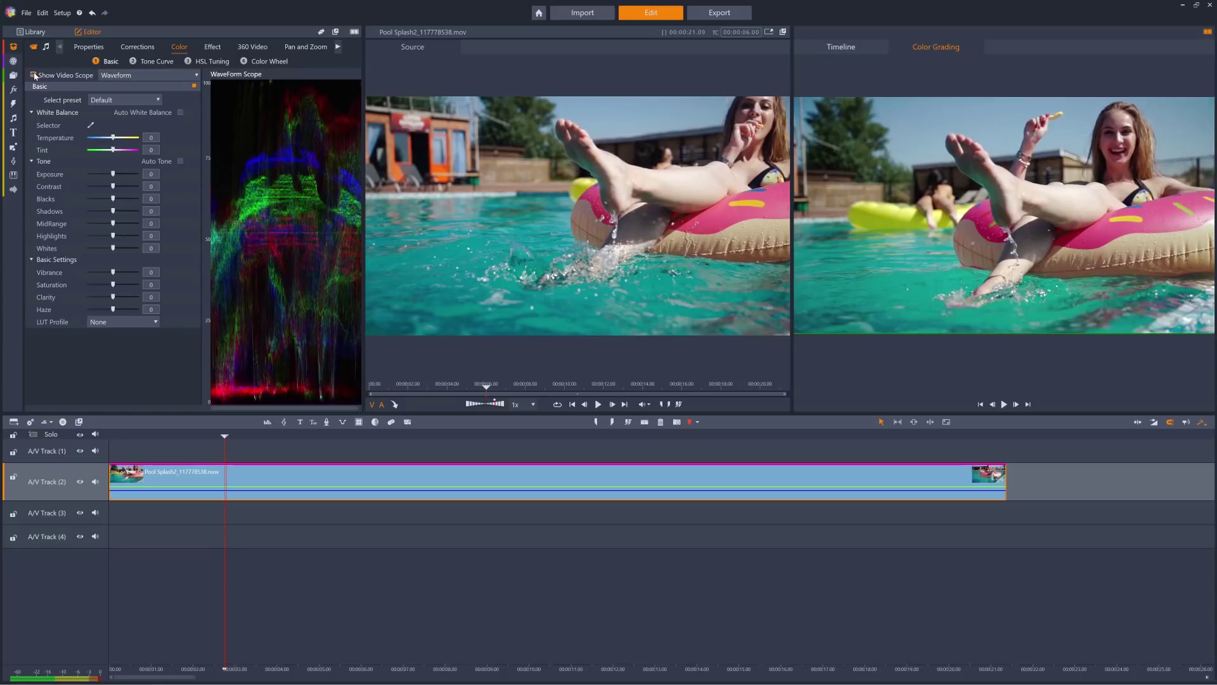
click(123, 76)
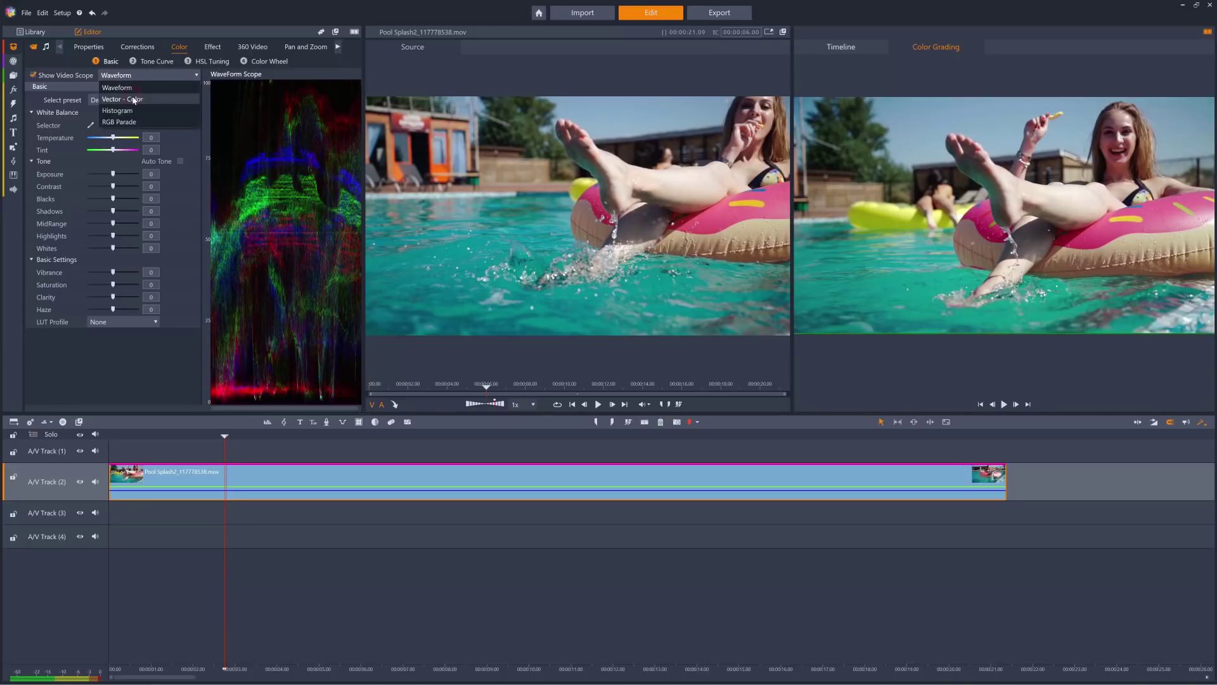
click(133, 100)
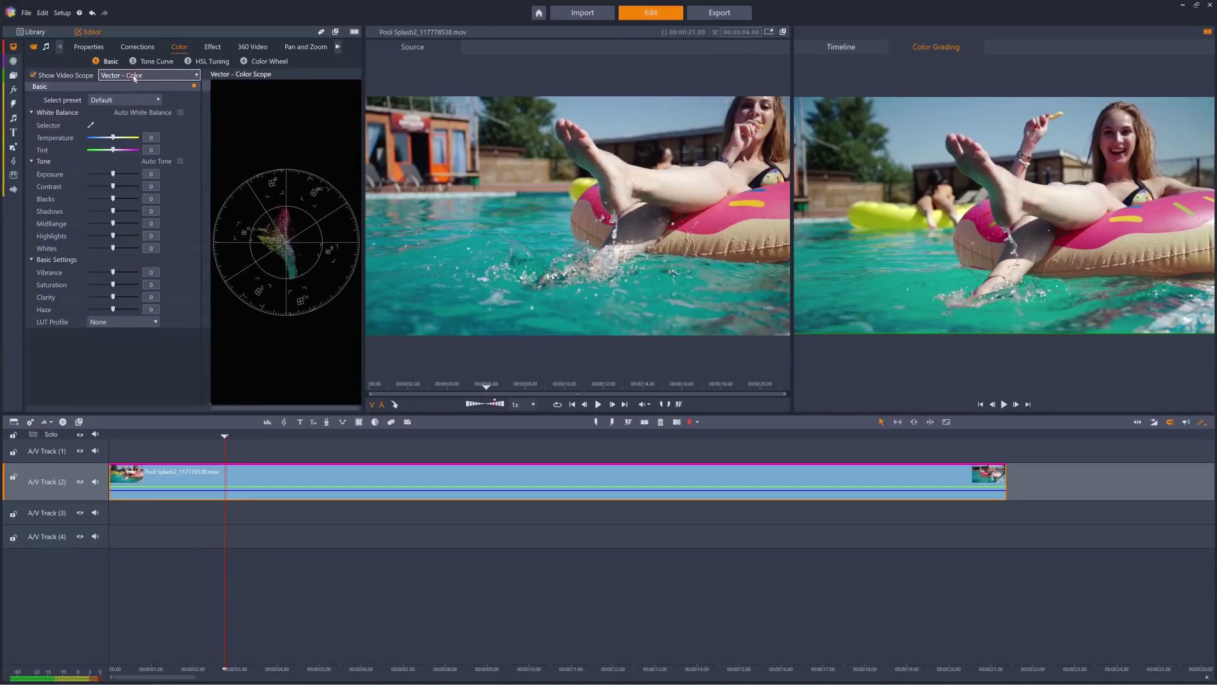
View the Histogram and RGB Parade scopes, then turn the video scope off.
click(134, 76)
click(136, 111)
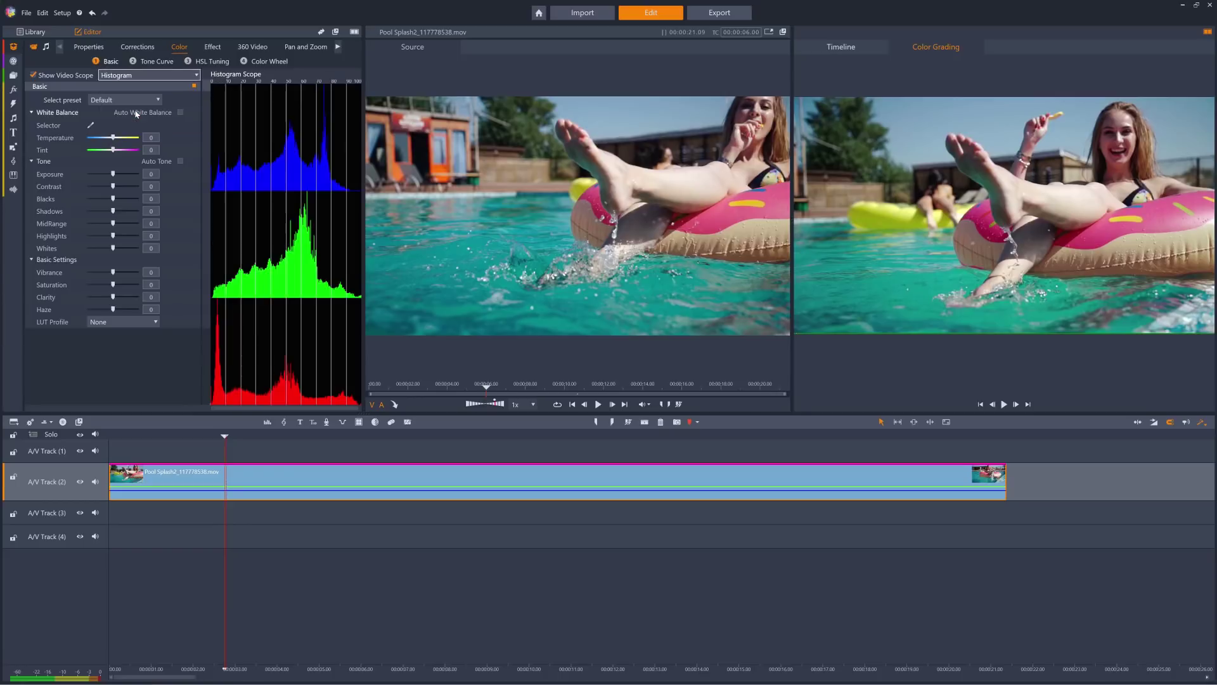
click(134, 76)
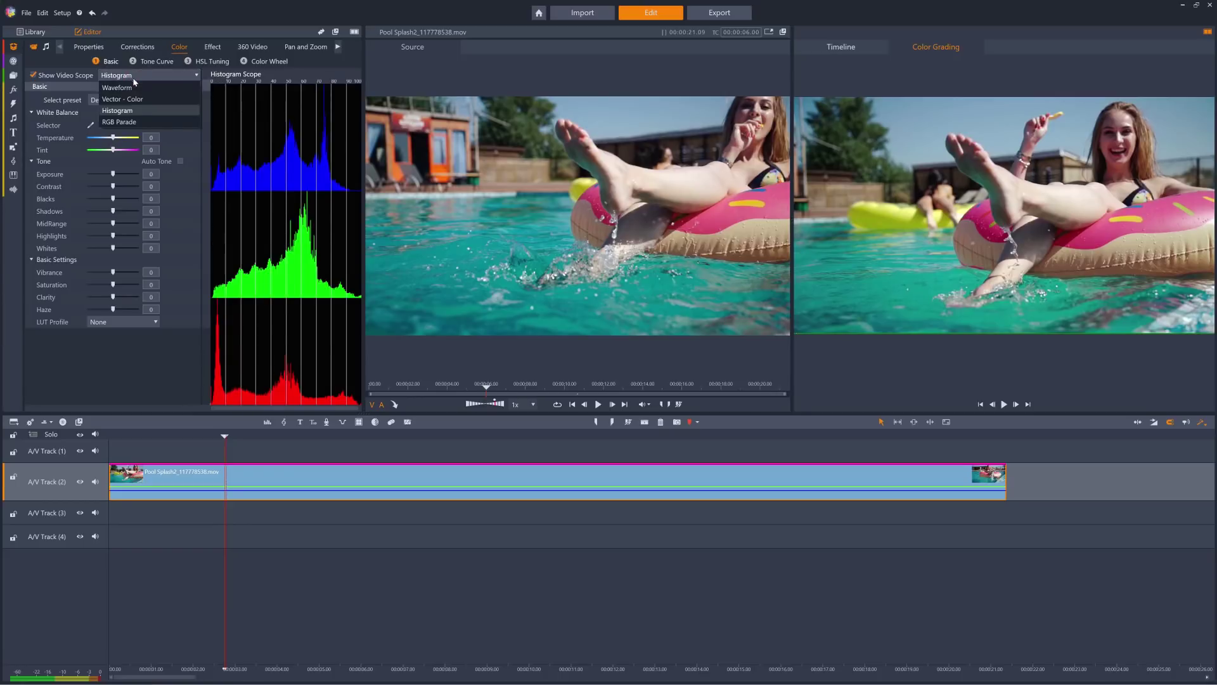
click(134, 111)
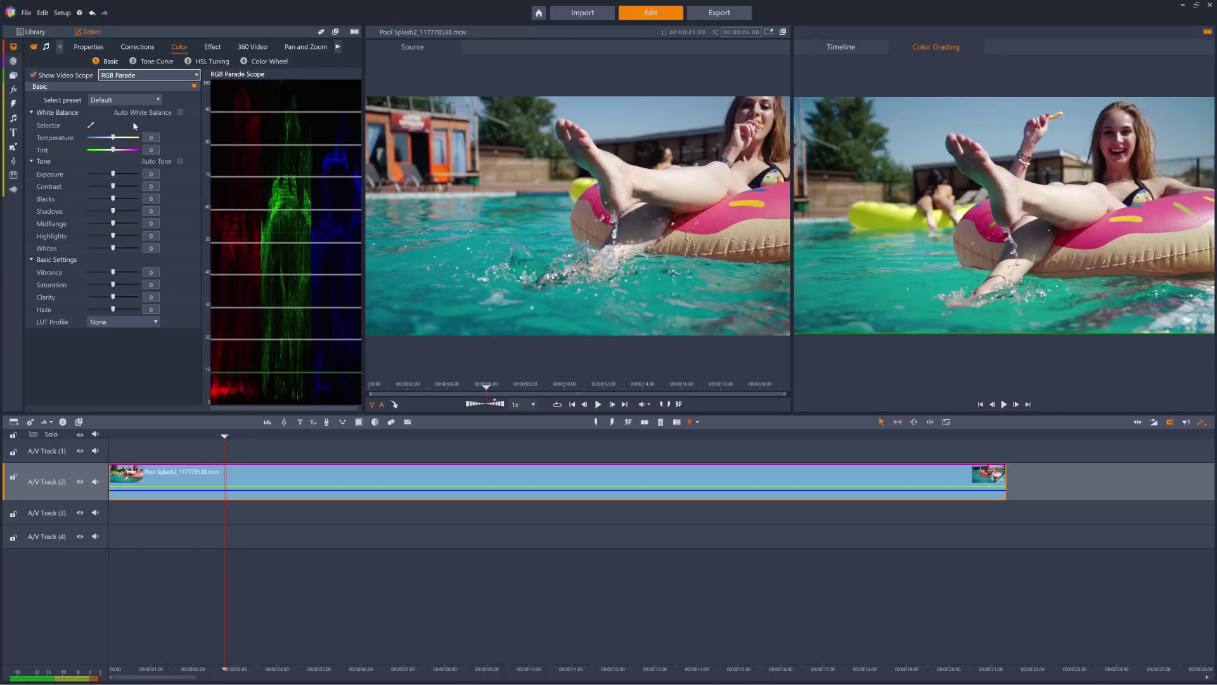
click(33, 75)
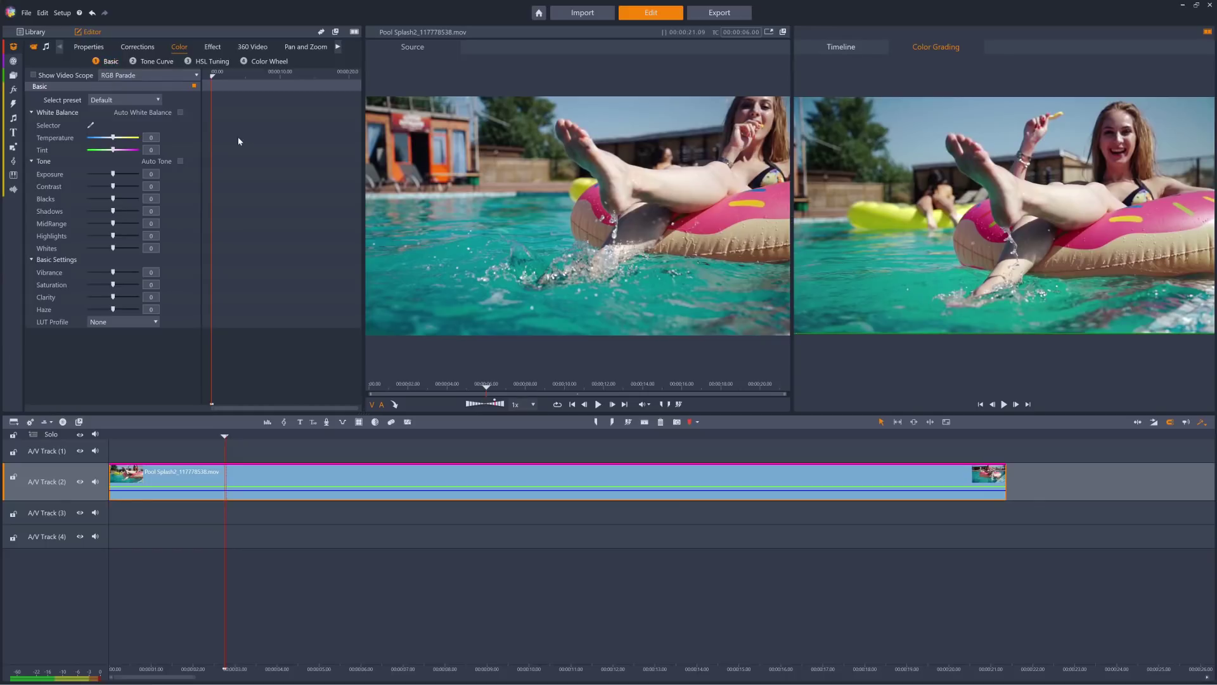
Try Auto White Balance, Temperature 32 and Tint -31, then reset Tint to 0.
click(181, 113)
click(181, 113)
drag(112, 138, 121, 138)
drag(112, 150, 105, 151)
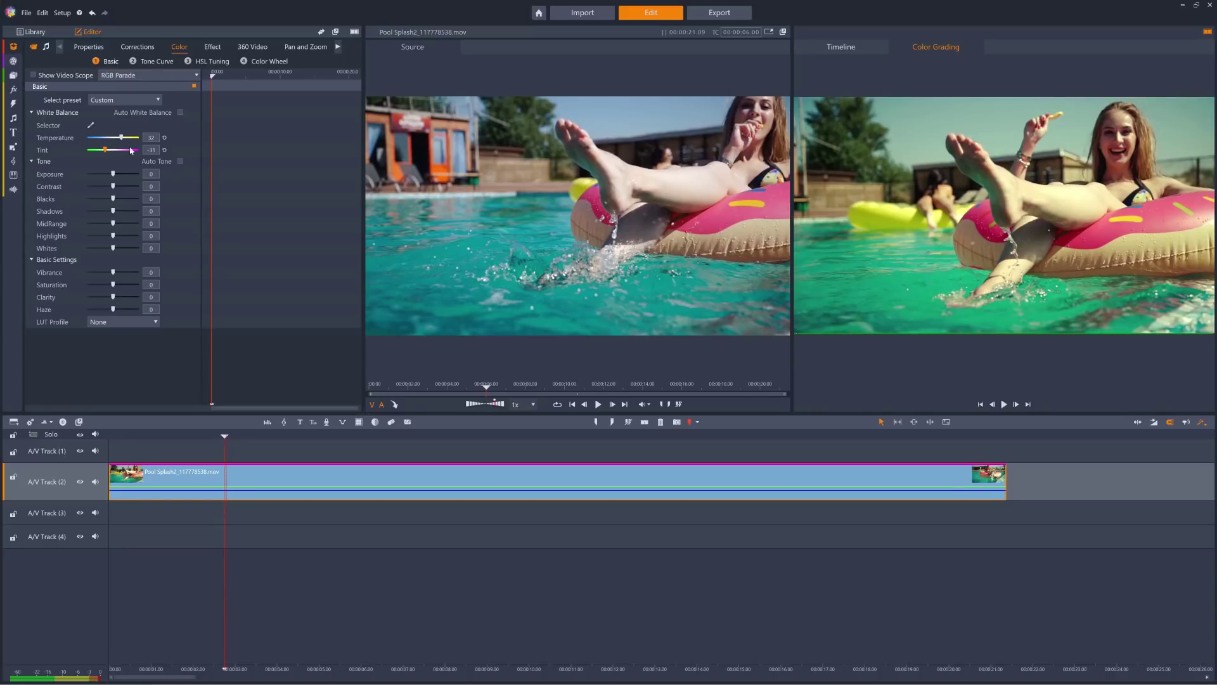
click(164, 151)
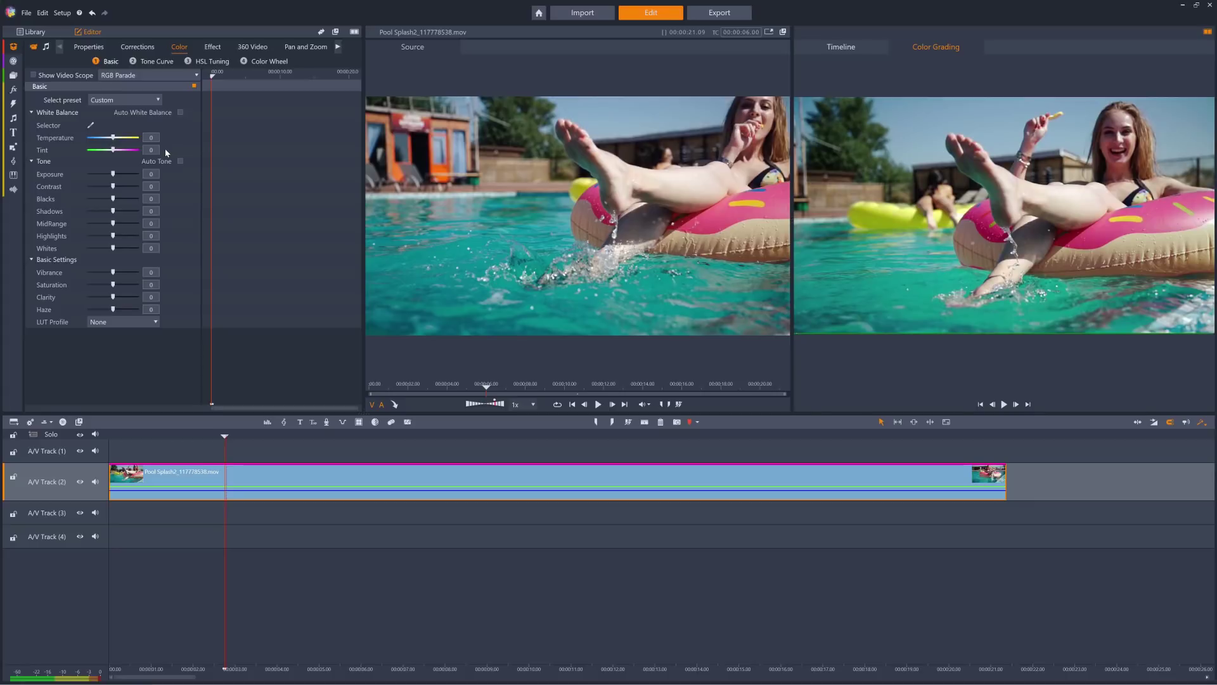
Try Auto Tone, Exposure 26 and Saturation 70, reset both to 0, and list LUT profiles.
click(181, 162)
click(181, 162)
drag(117, 173, 124, 177)
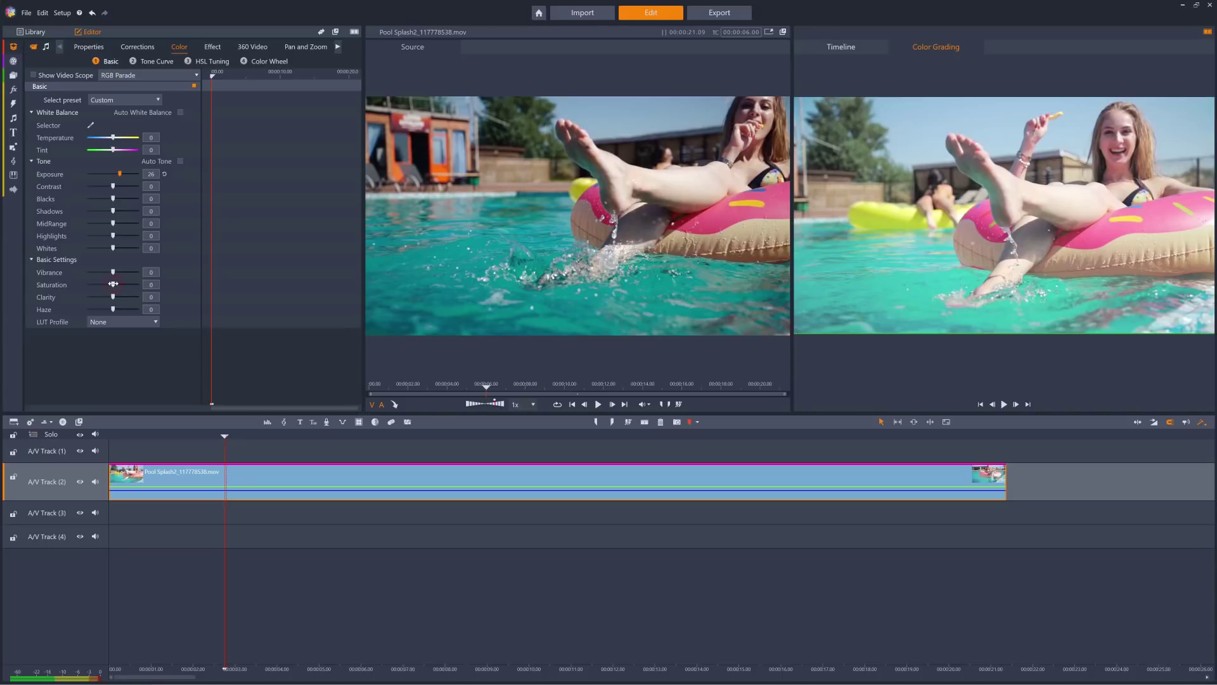
drag(120, 284, 139, 288)
click(164, 285)
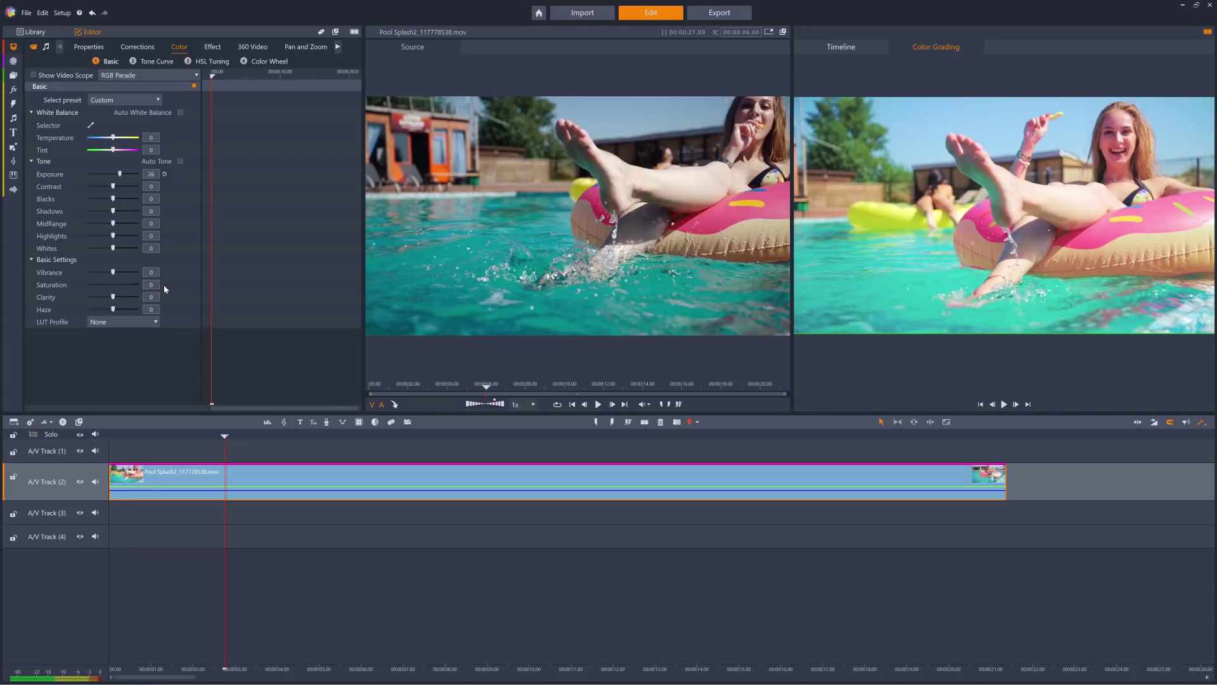
click(164, 175)
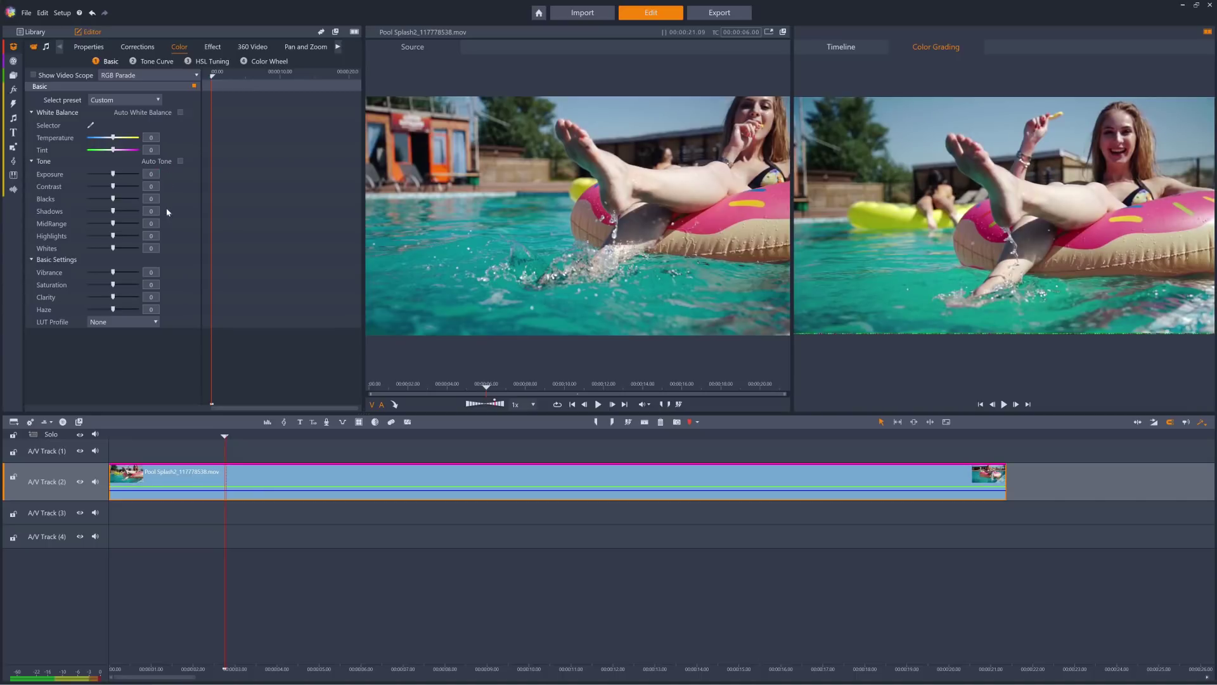
click(148, 322)
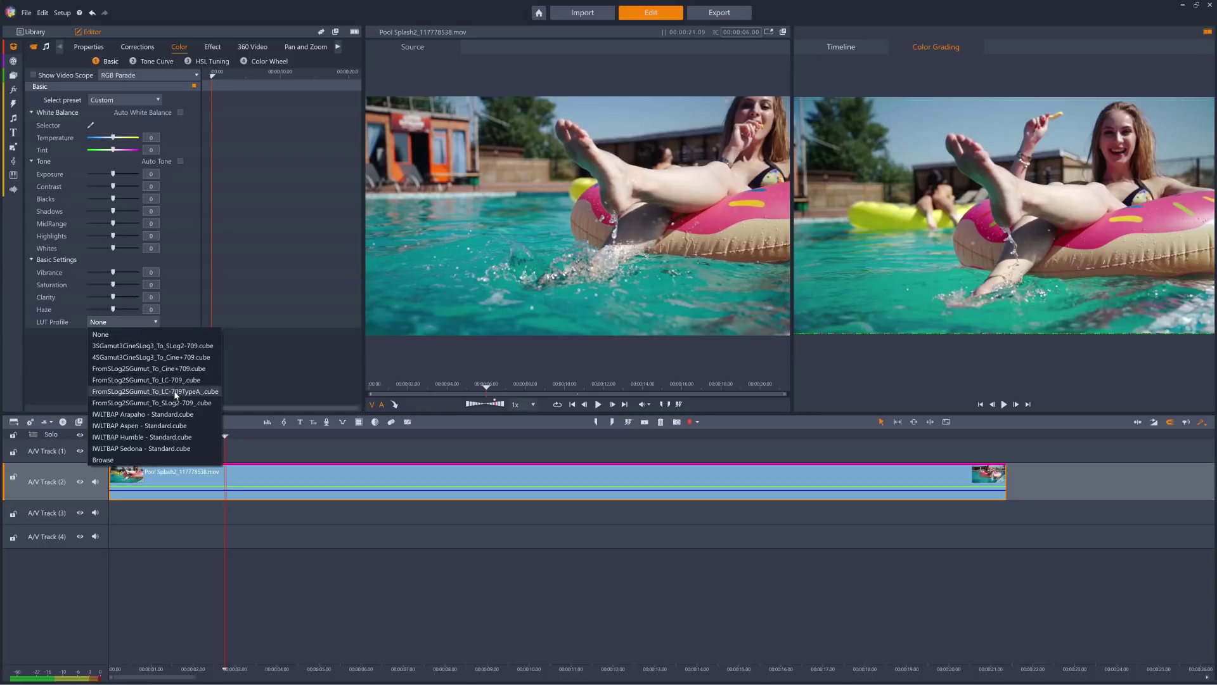
Preview the IWLTBAP Arapaho and IWLTBAP Aspen LUTs, then set the LUT Profile back to None.
click(174, 414)
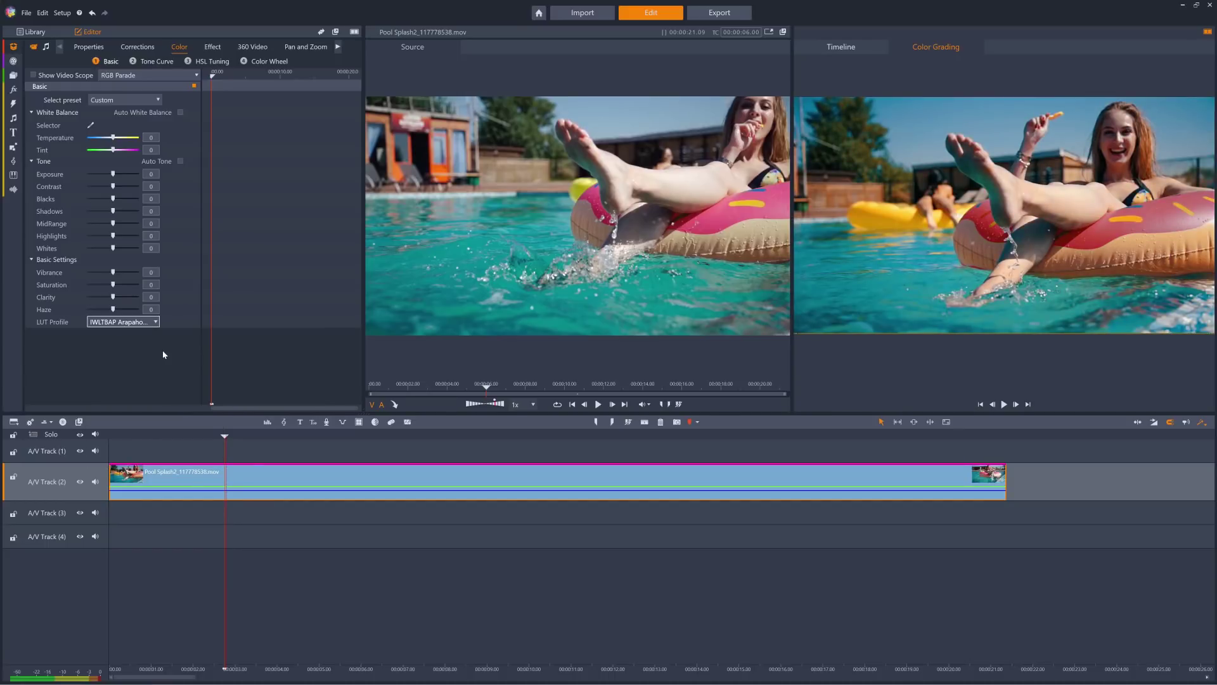
click(155, 322)
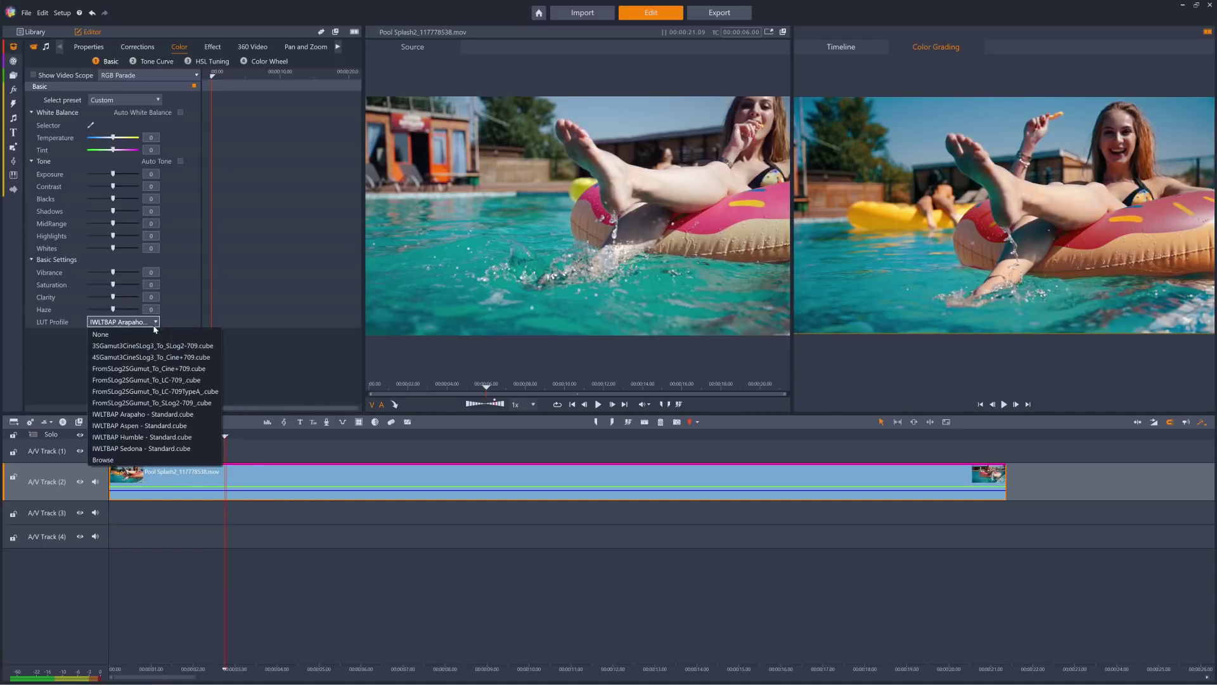
click(159, 426)
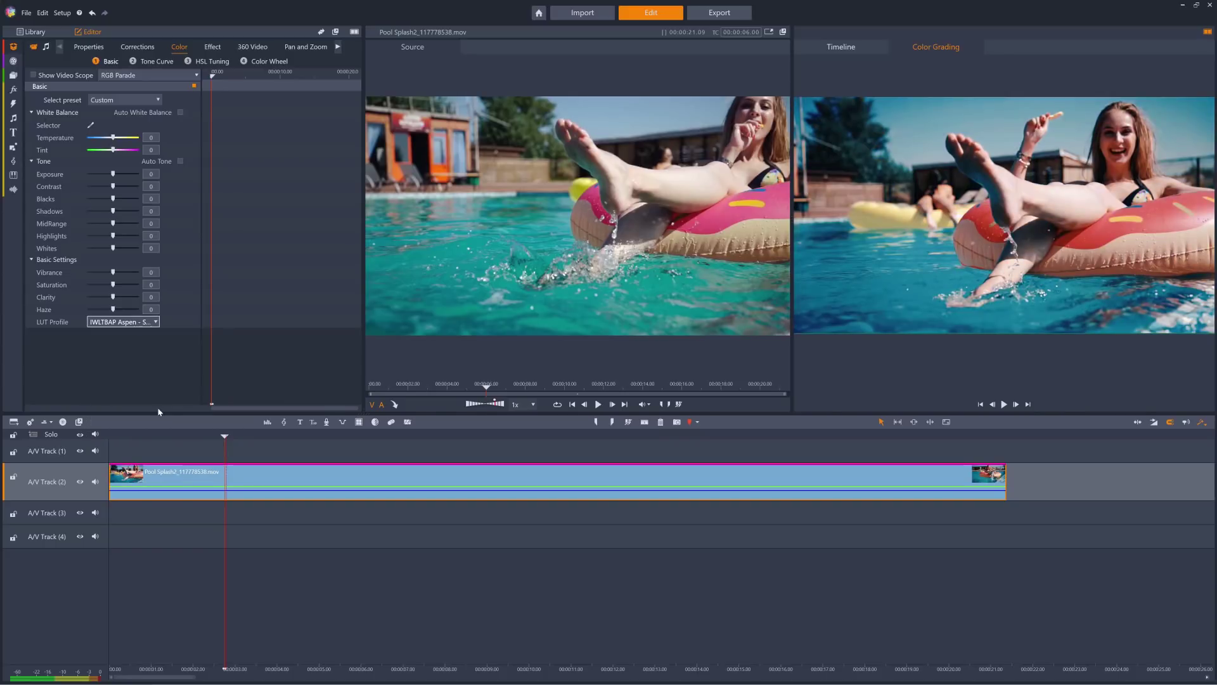
click(151, 325)
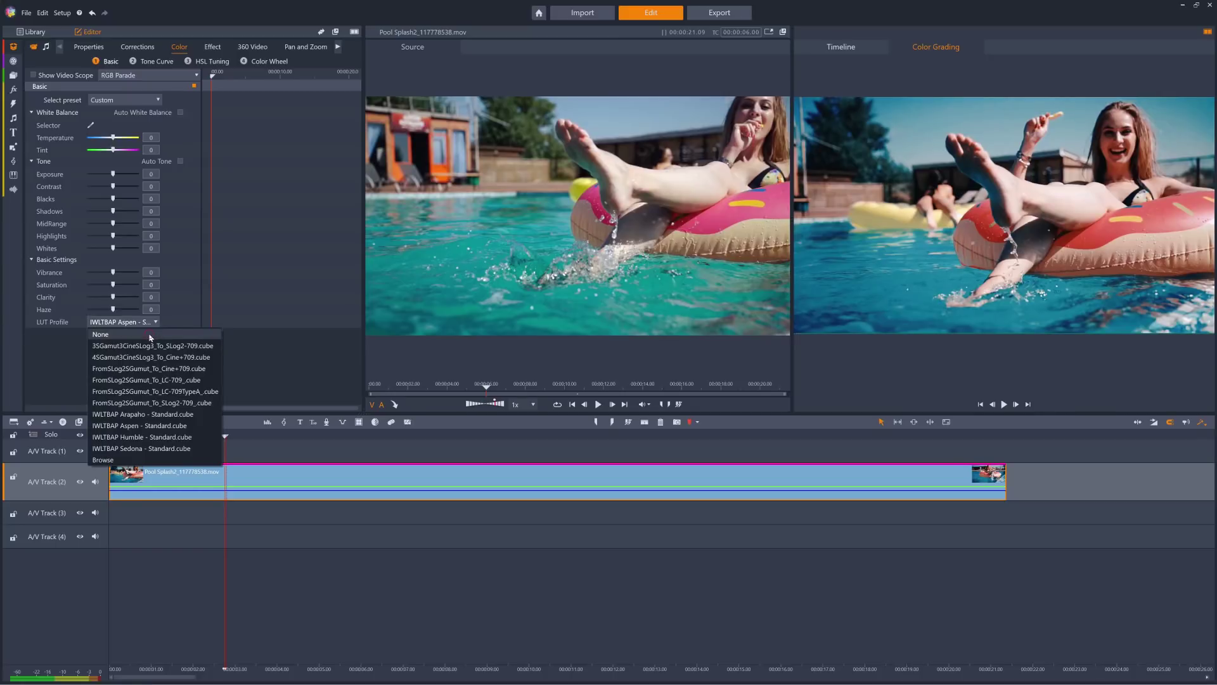
click(151, 334)
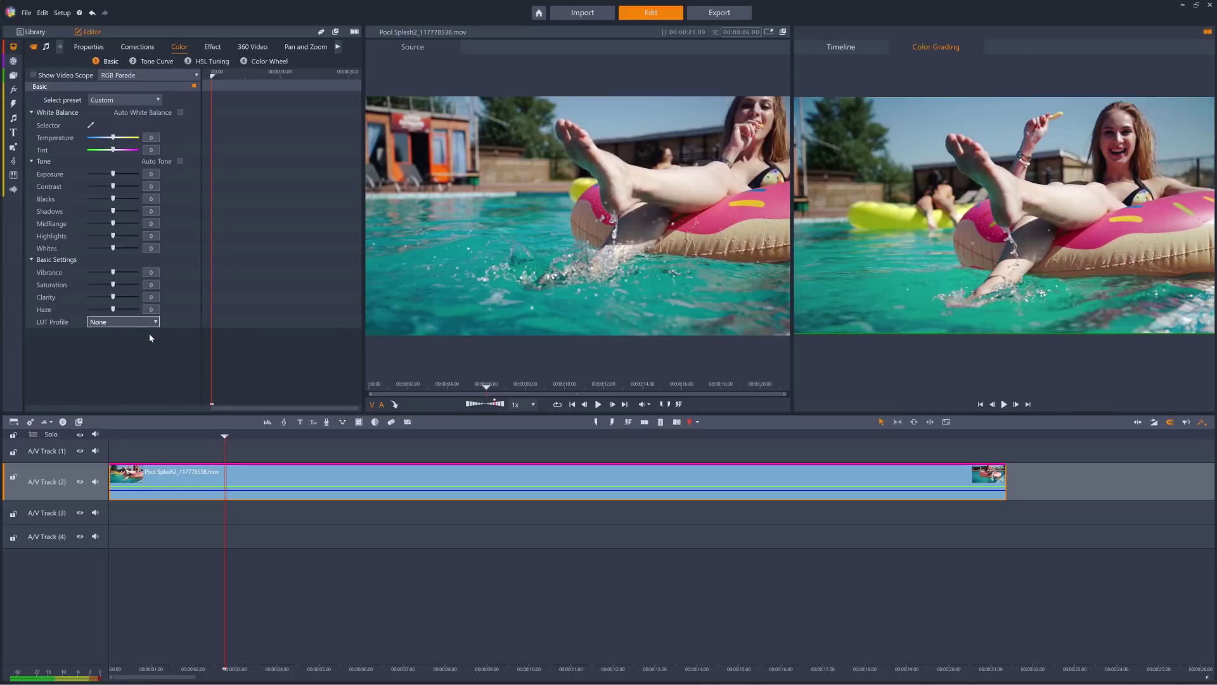
In Tone Curve, add and drag RGB curve points to darken the image, then Reset All.
click(156, 61)
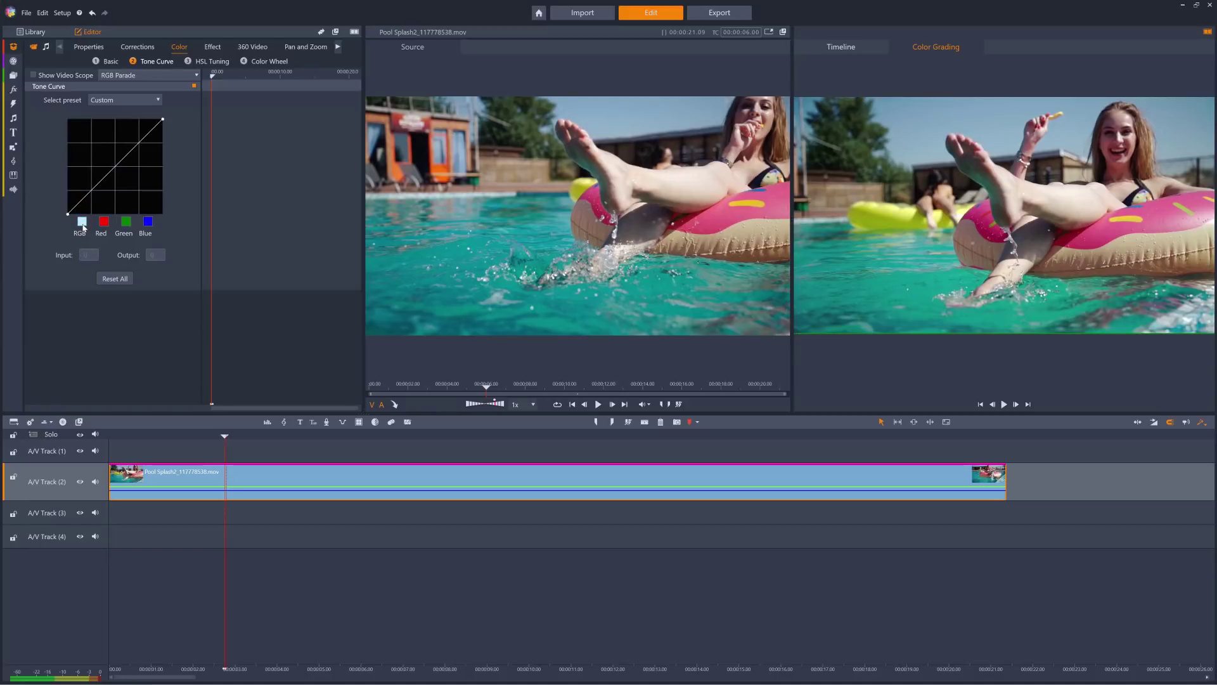
click(114, 166)
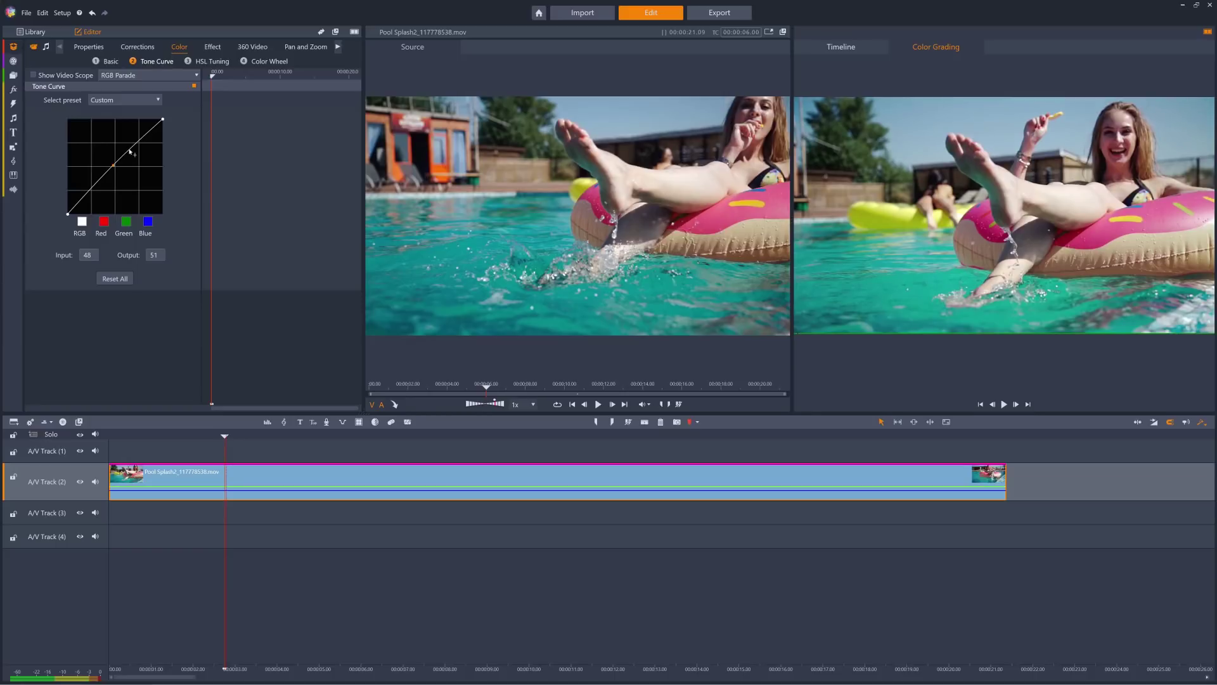
click(130, 149)
drag(139, 150, 140, 150)
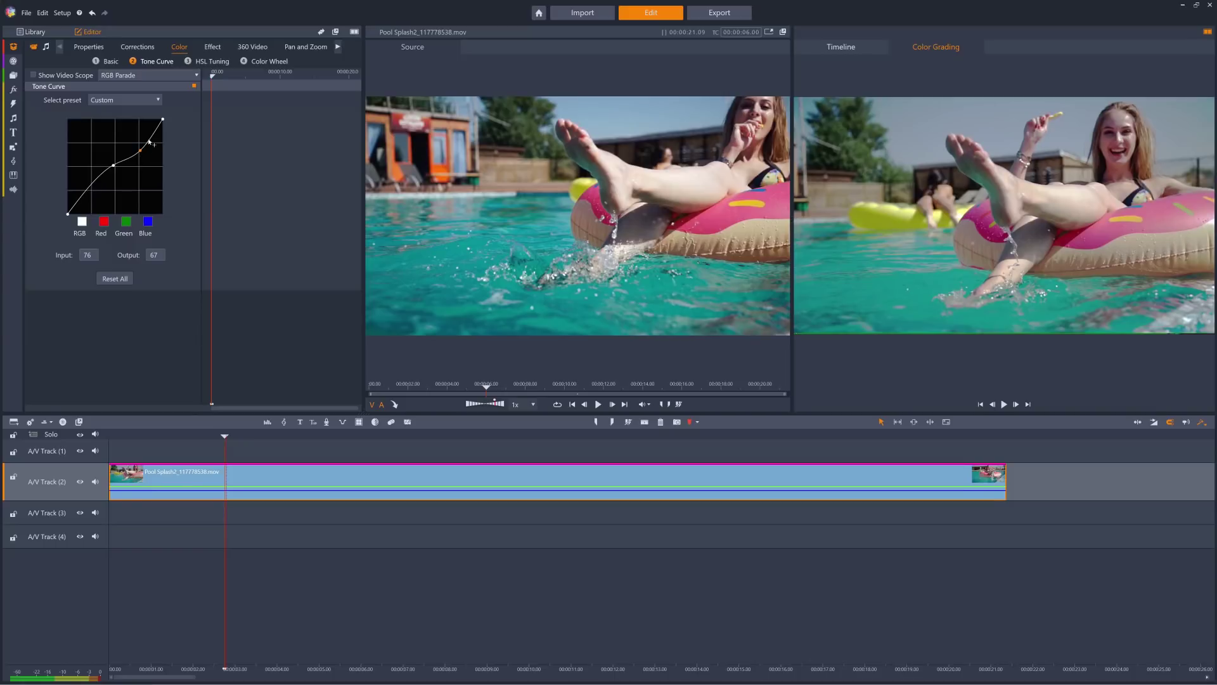
click(154, 140)
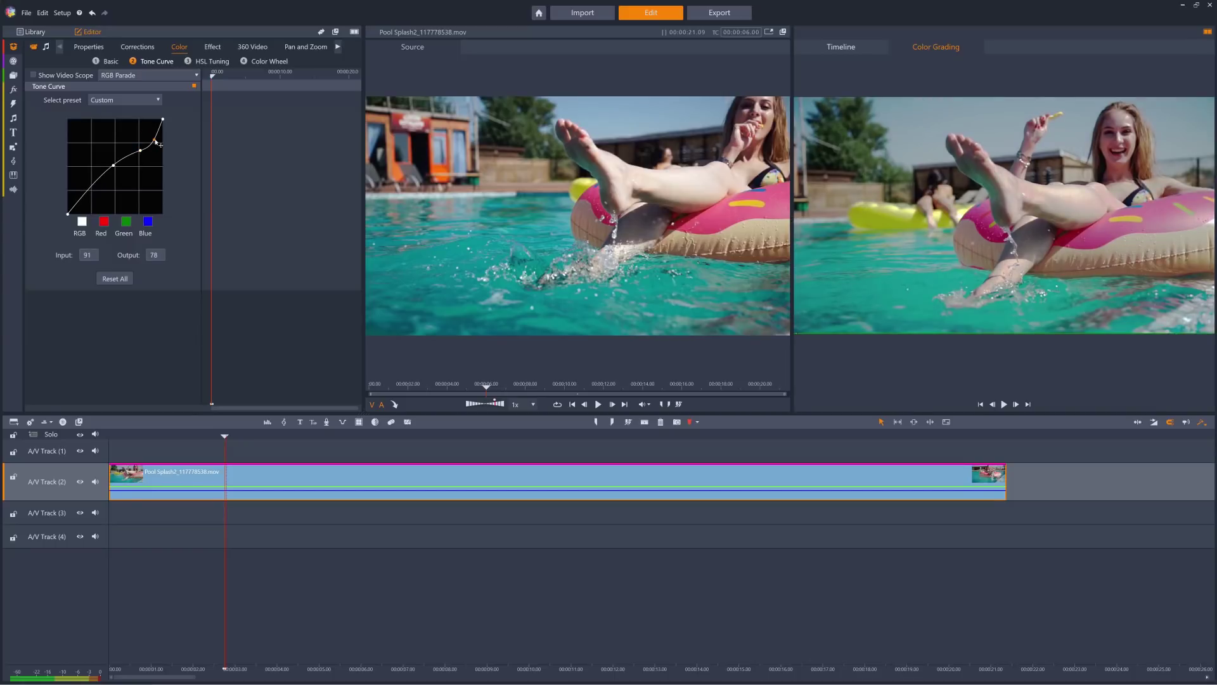
click(113, 279)
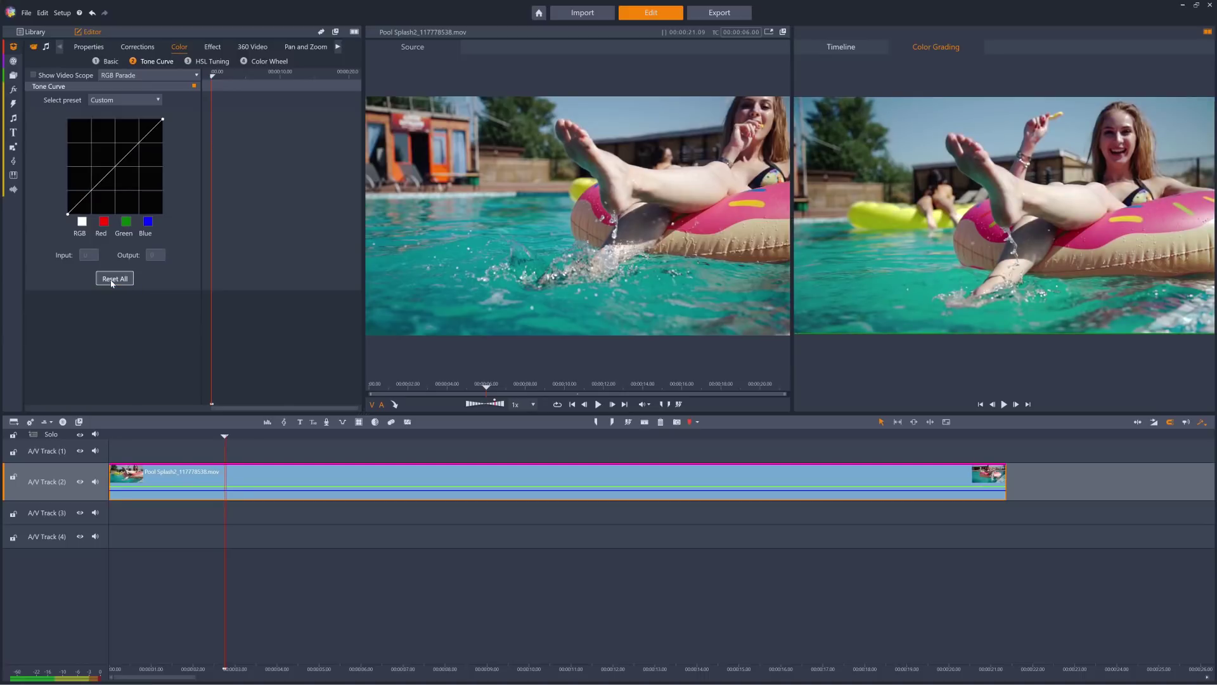
Bend the red-channel curve (points near 26→49 and 75→72), then reset it.
click(104, 222)
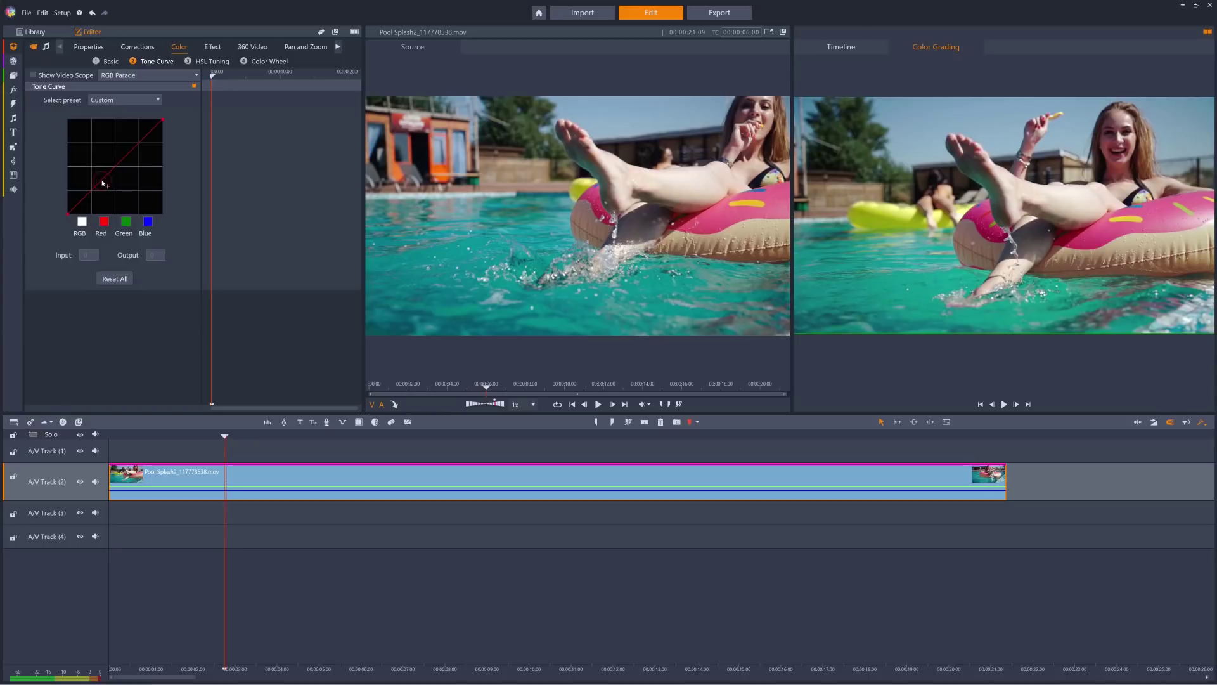
drag(102, 180, 94, 168)
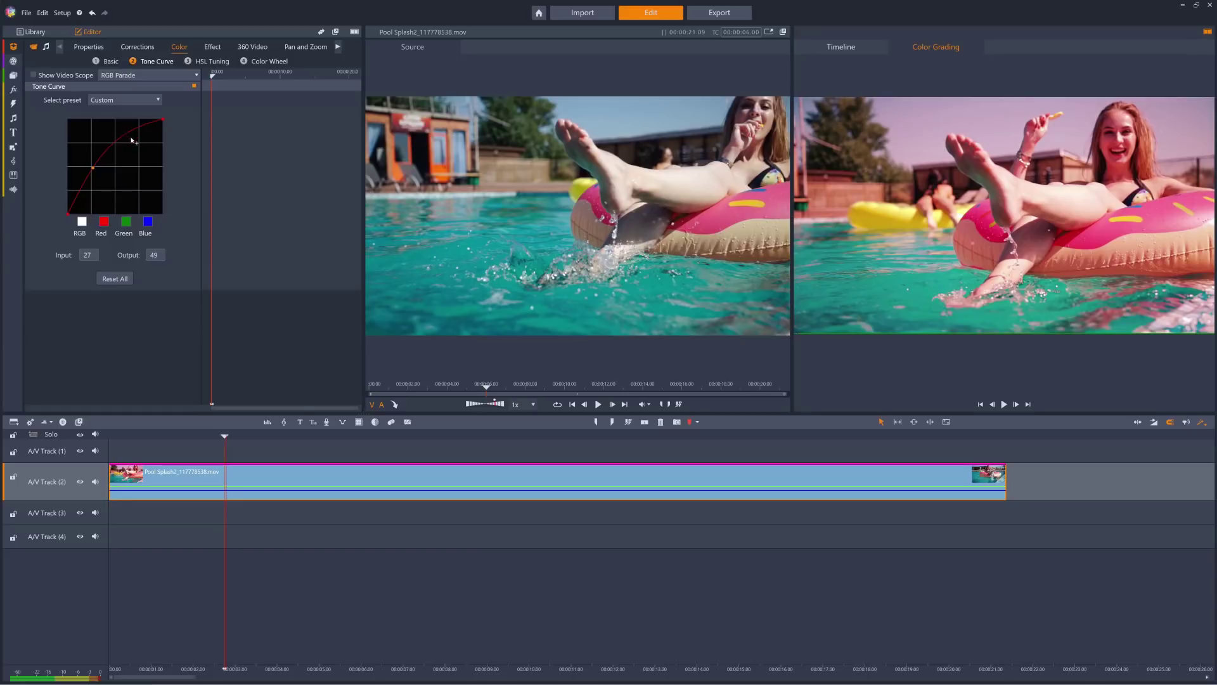
drag(135, 134, 139, 146)
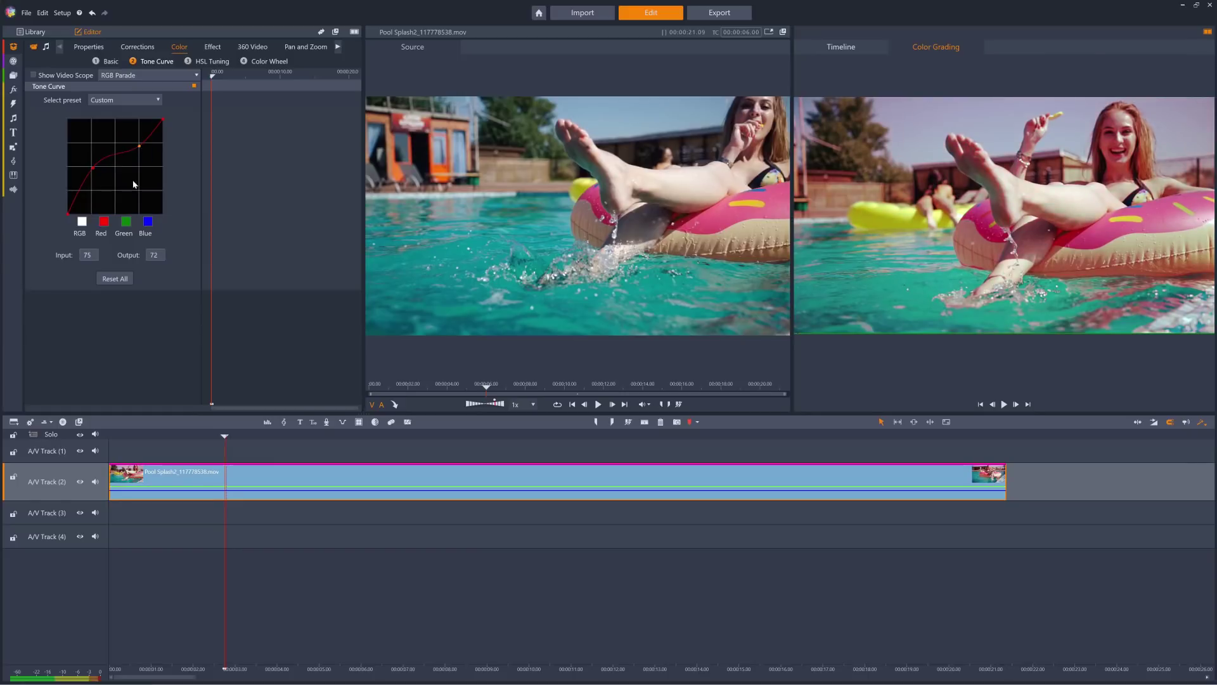
click(115, 279)
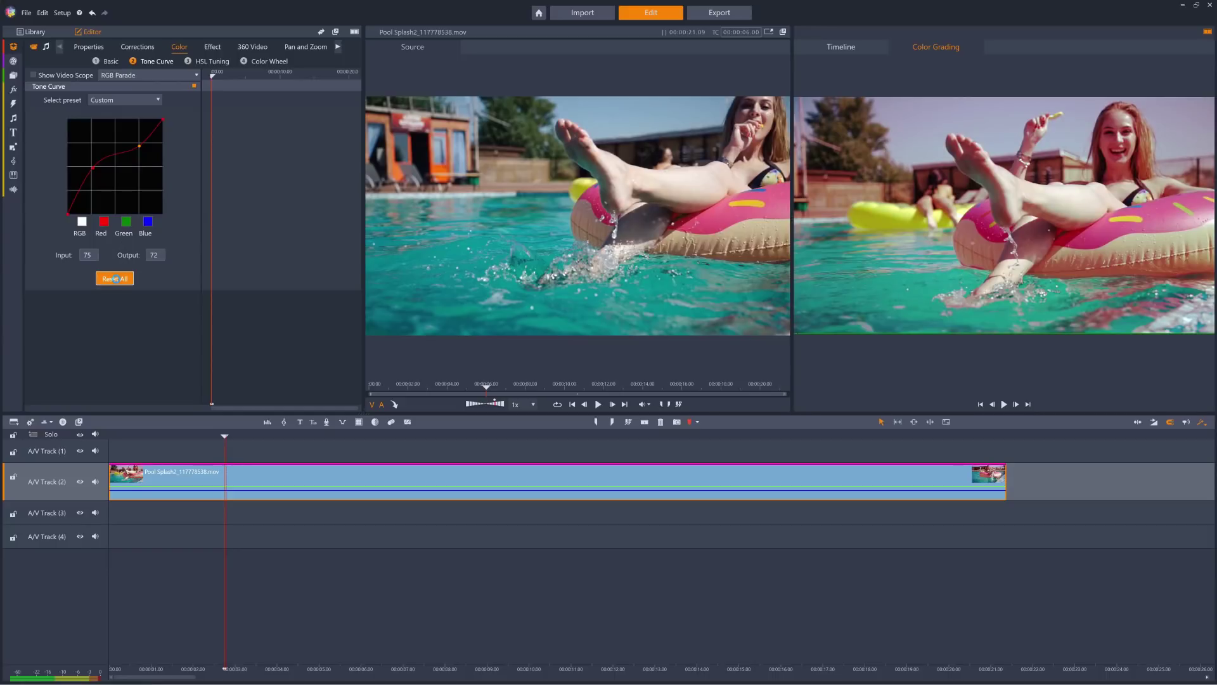
In HSL Tuning, browse the Saturation, Lightness and Hue tabs and try Cyan hue -25 before resetting it.
click(212, 62)
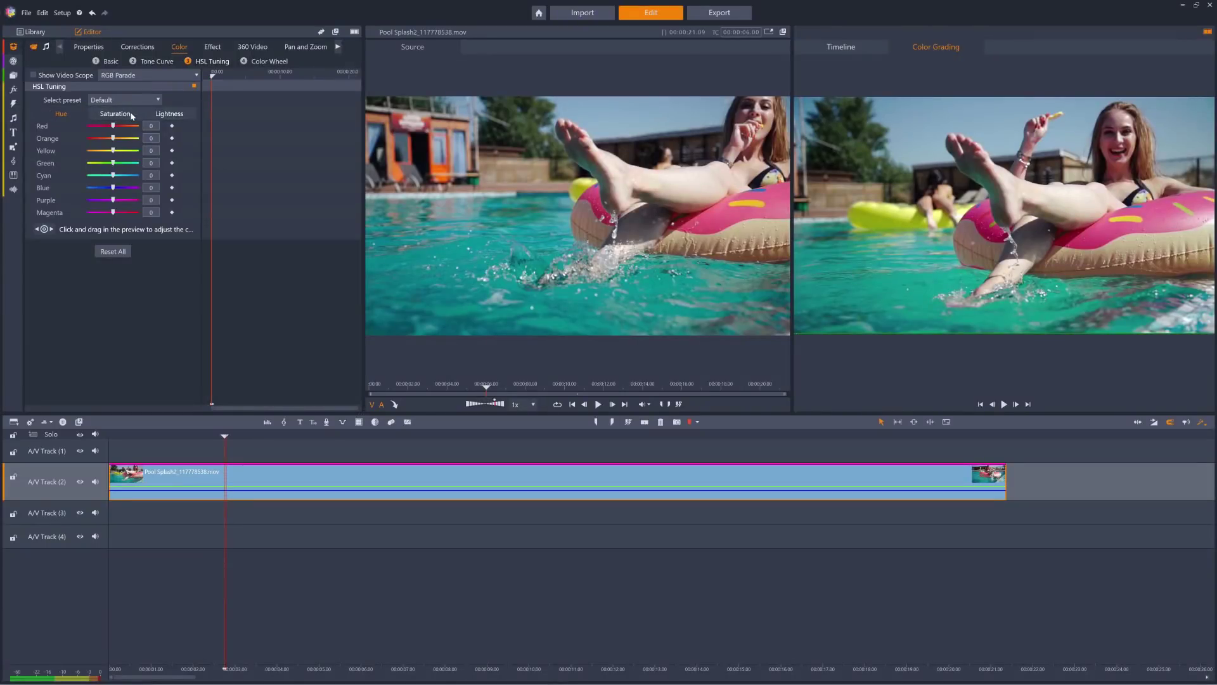
click(132, 115)
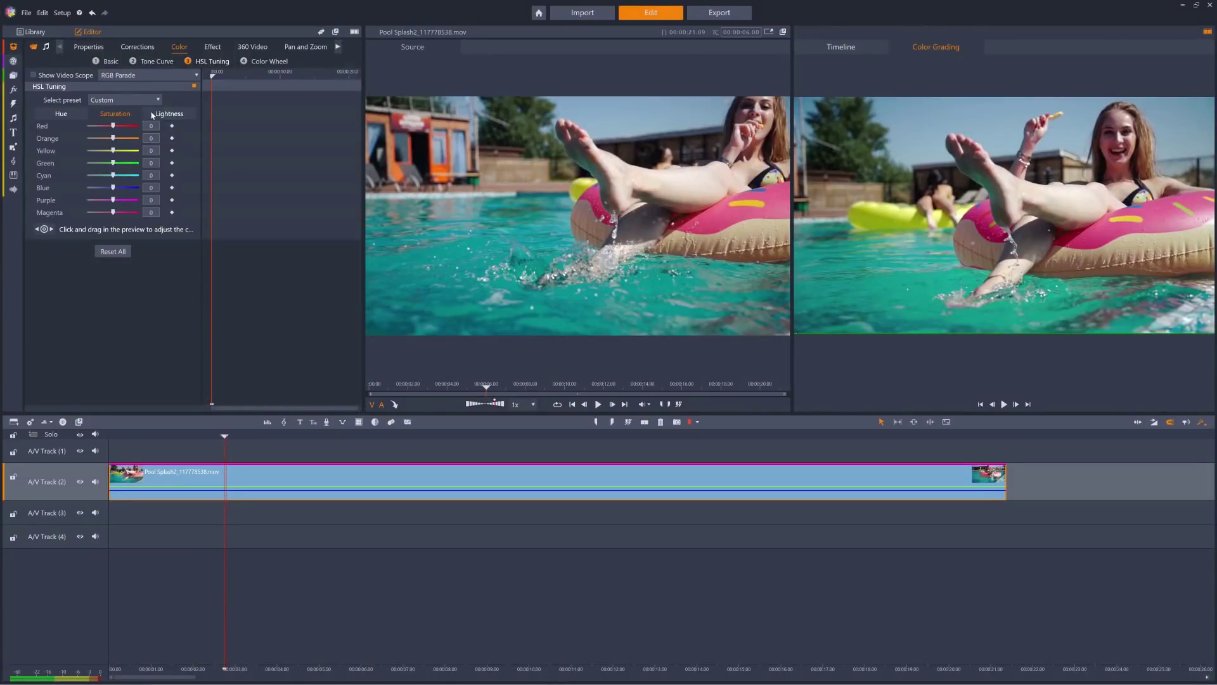
click(153, 114)
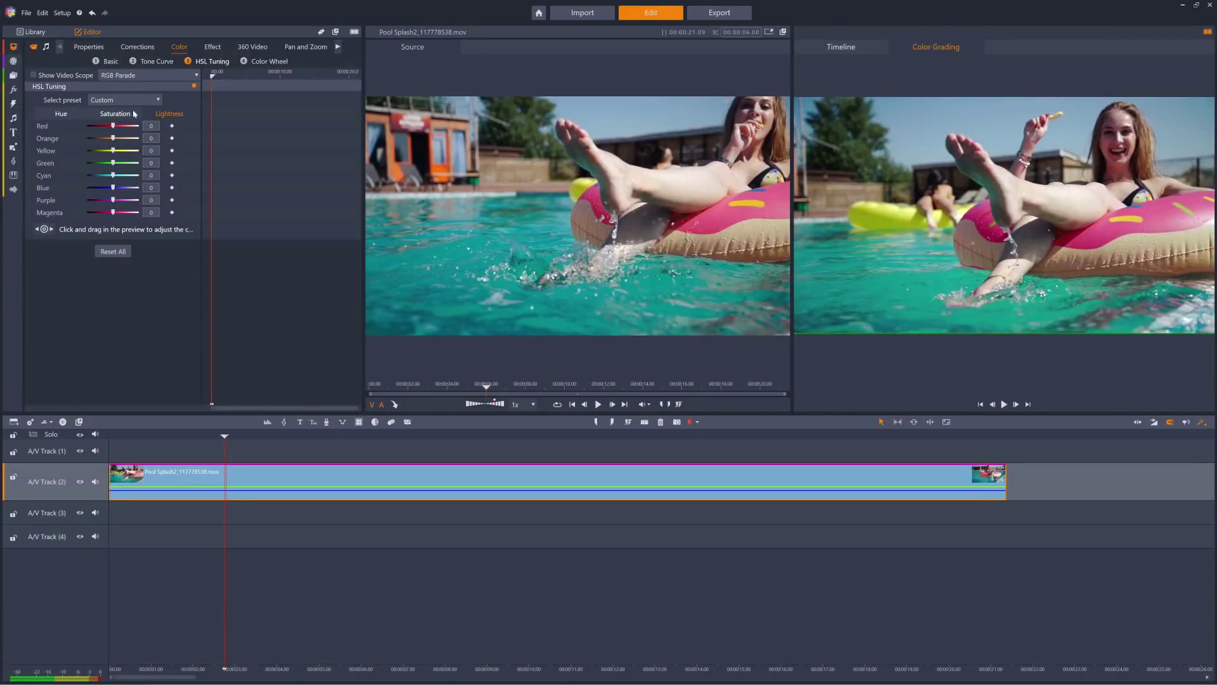
click(82, 113)
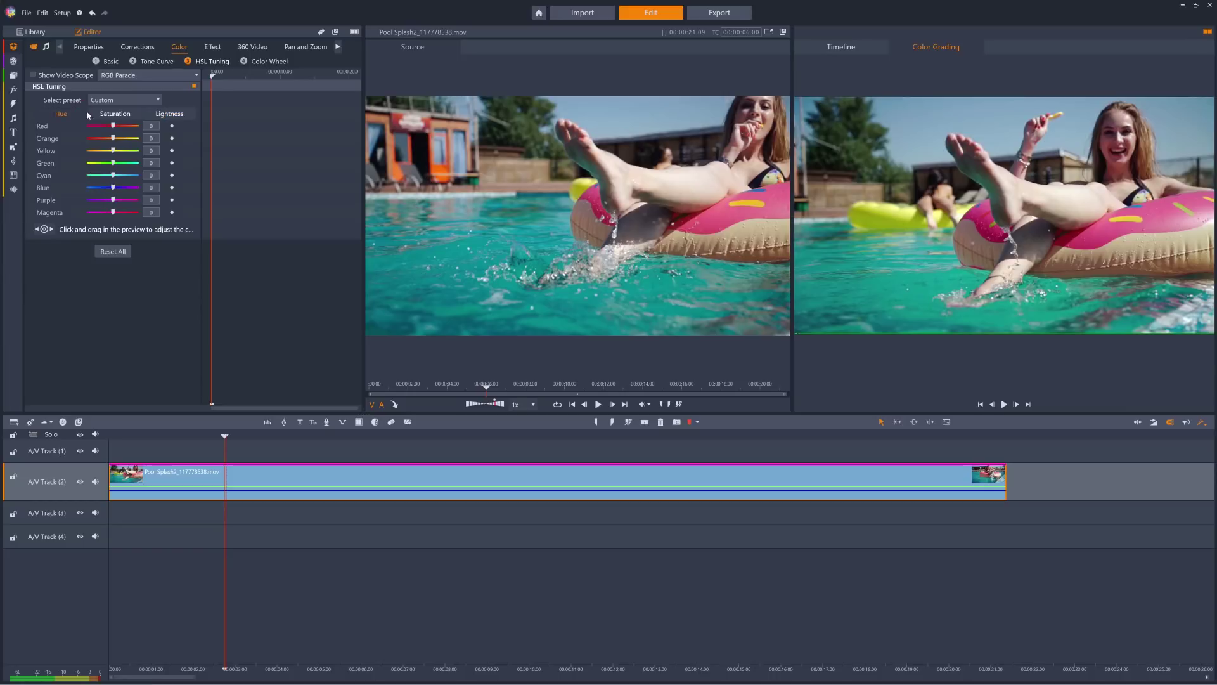
drag(113, 175, 98, 178)
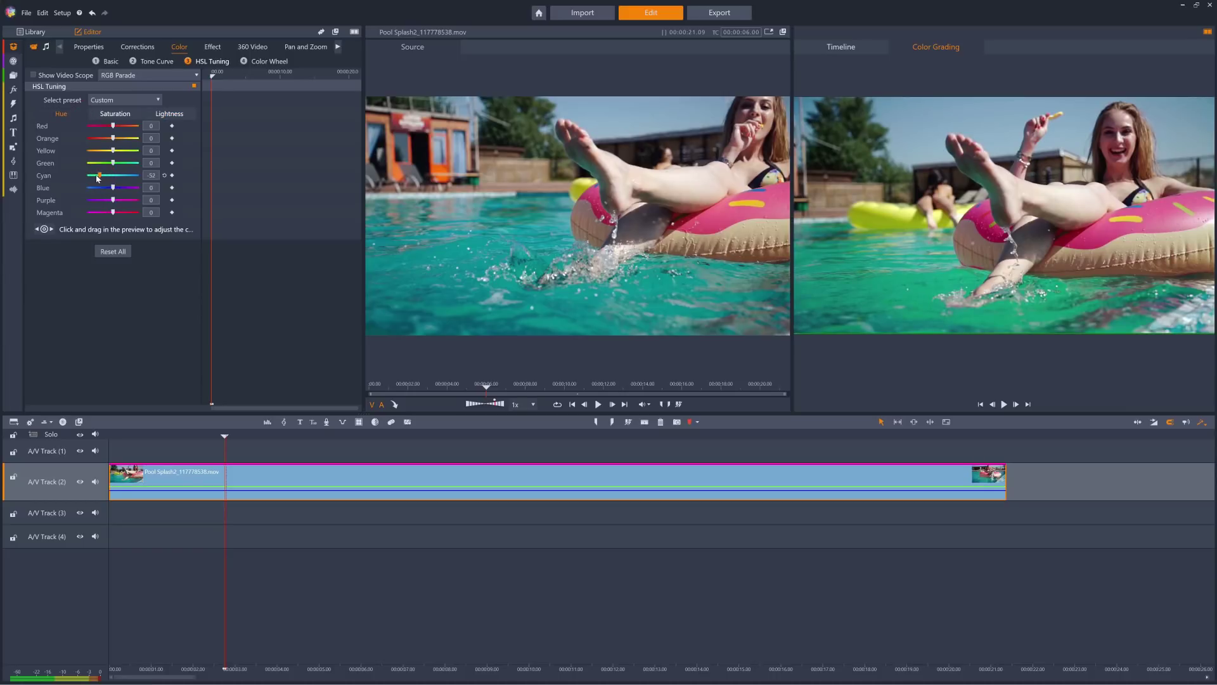
click(164, 176)
Boost Cyan and Blue saturation to 74 by dragging the water in the preview, then Reset All.
click(46, 232)
drag(936, 122, 975, 120)
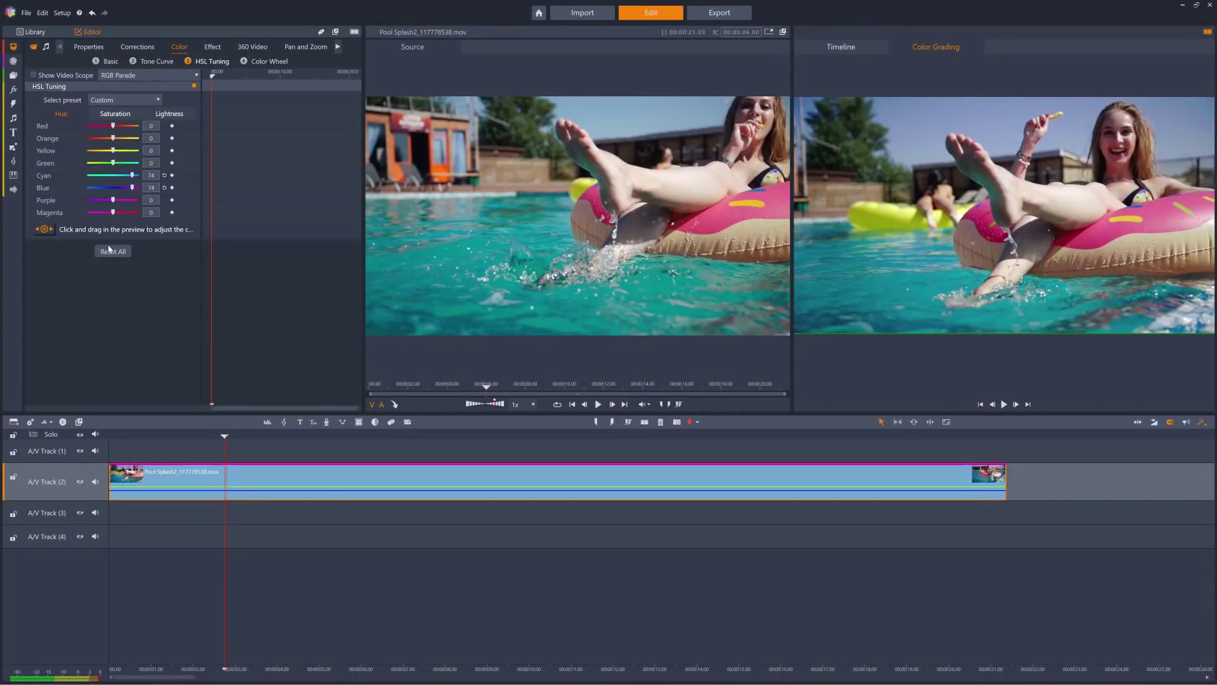
click(109, 251)
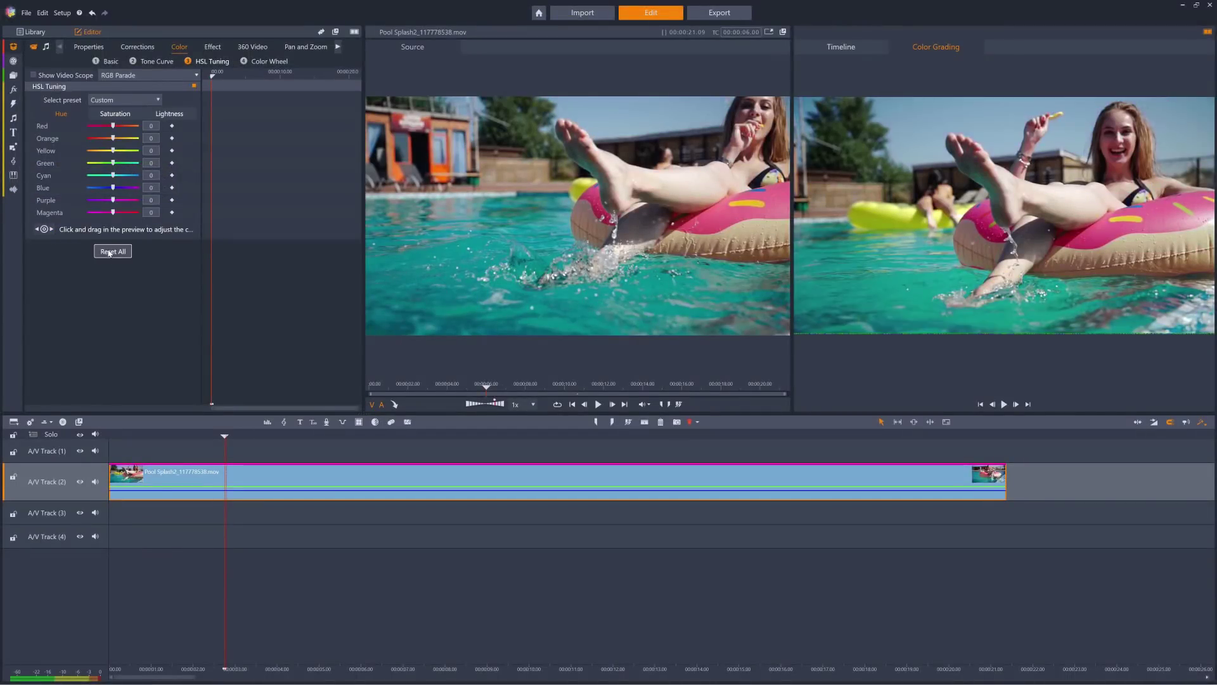
Desaturate then boost the water via the preview target tool, and set Cyan saturation to 37 (Blue 32).
click(123, 115)
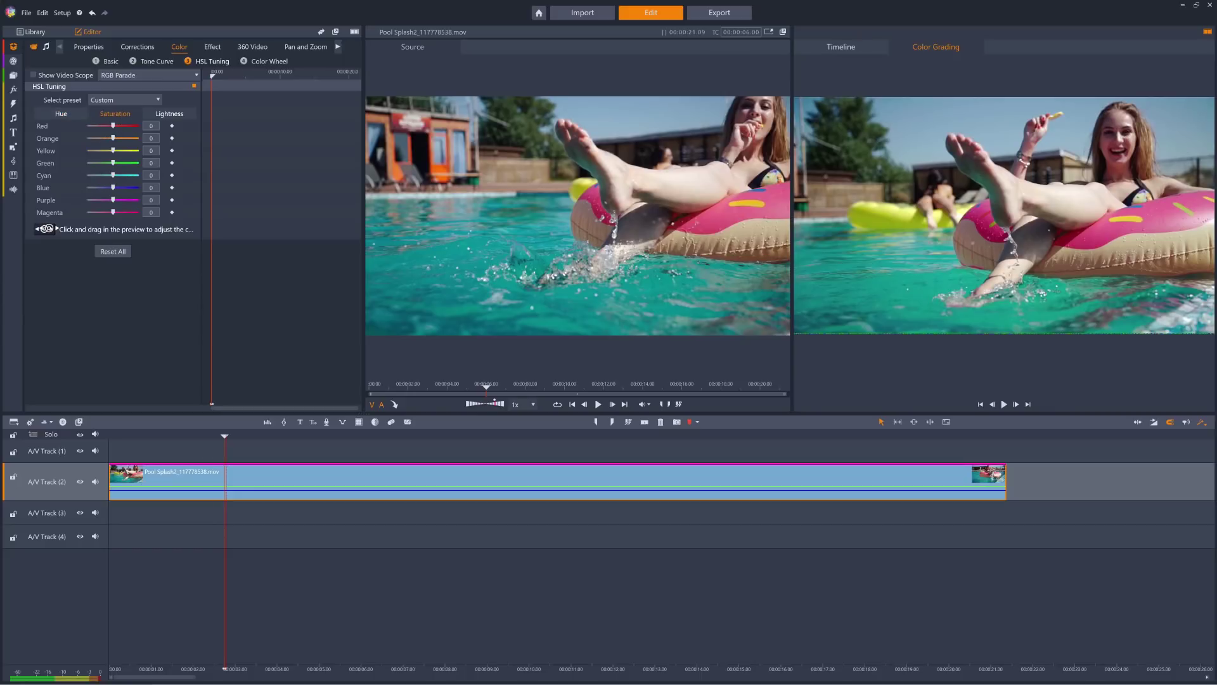
click(44, 229)
drag(929, 126, 860, 120)
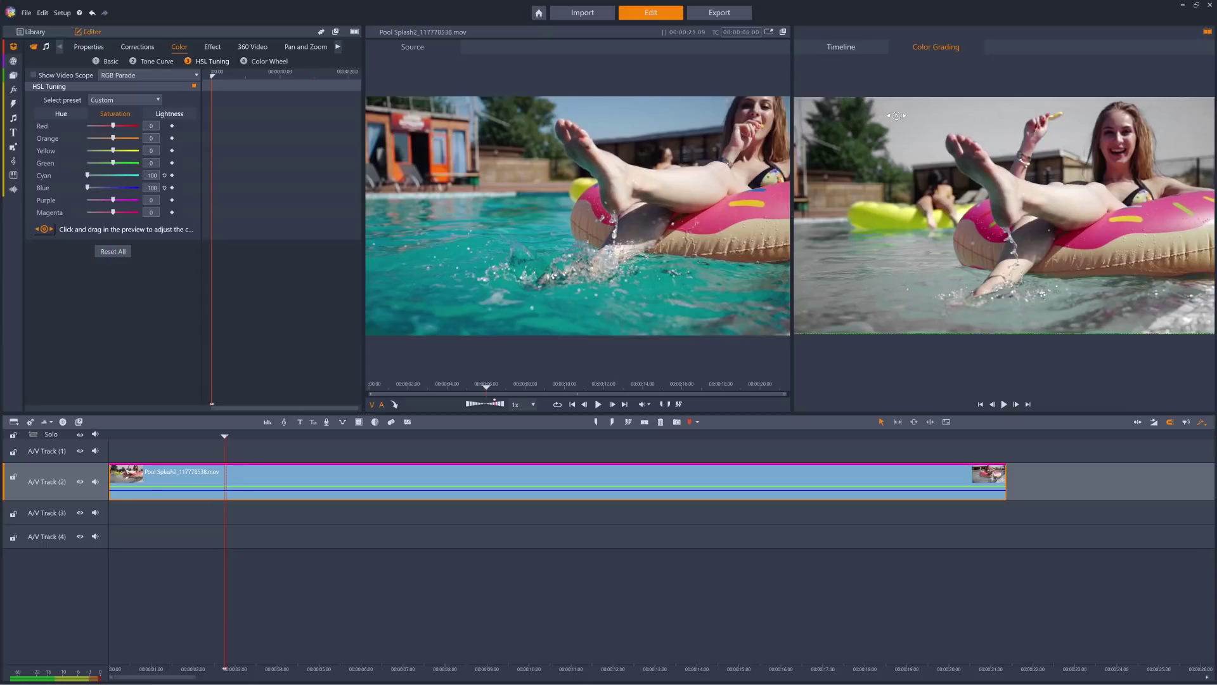
drag(904, 118, 1081, 127)
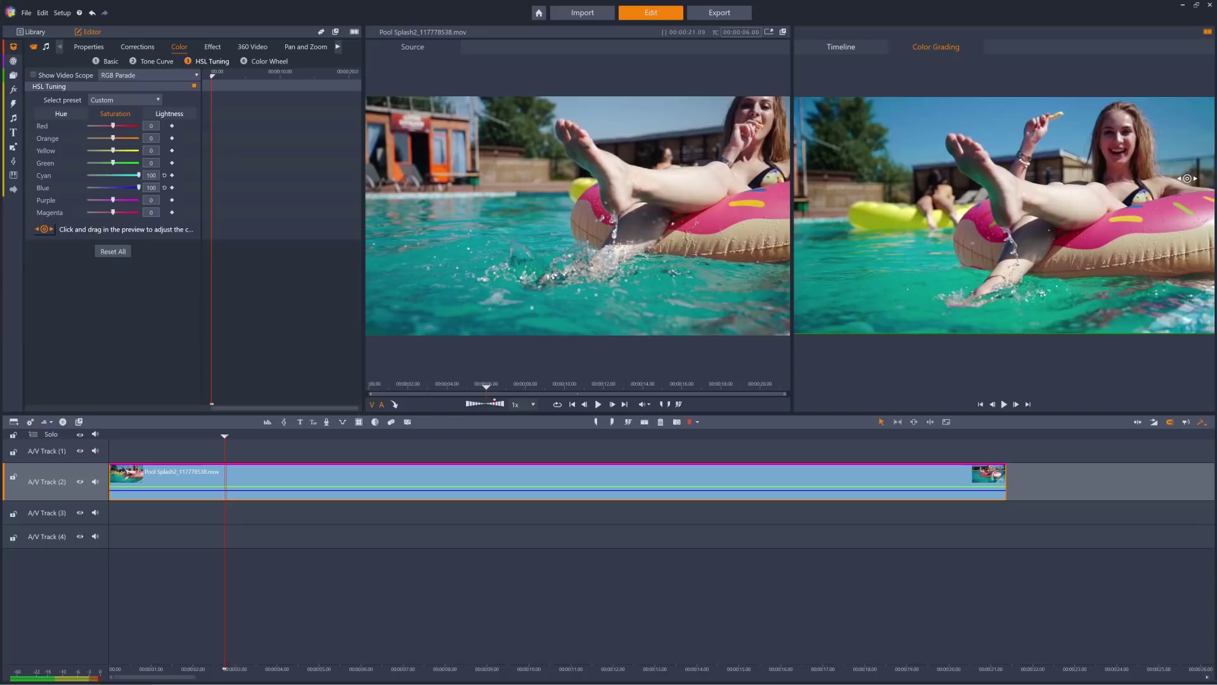
mouse_move(1174, 107)
drag(139, 175, 116, 190)
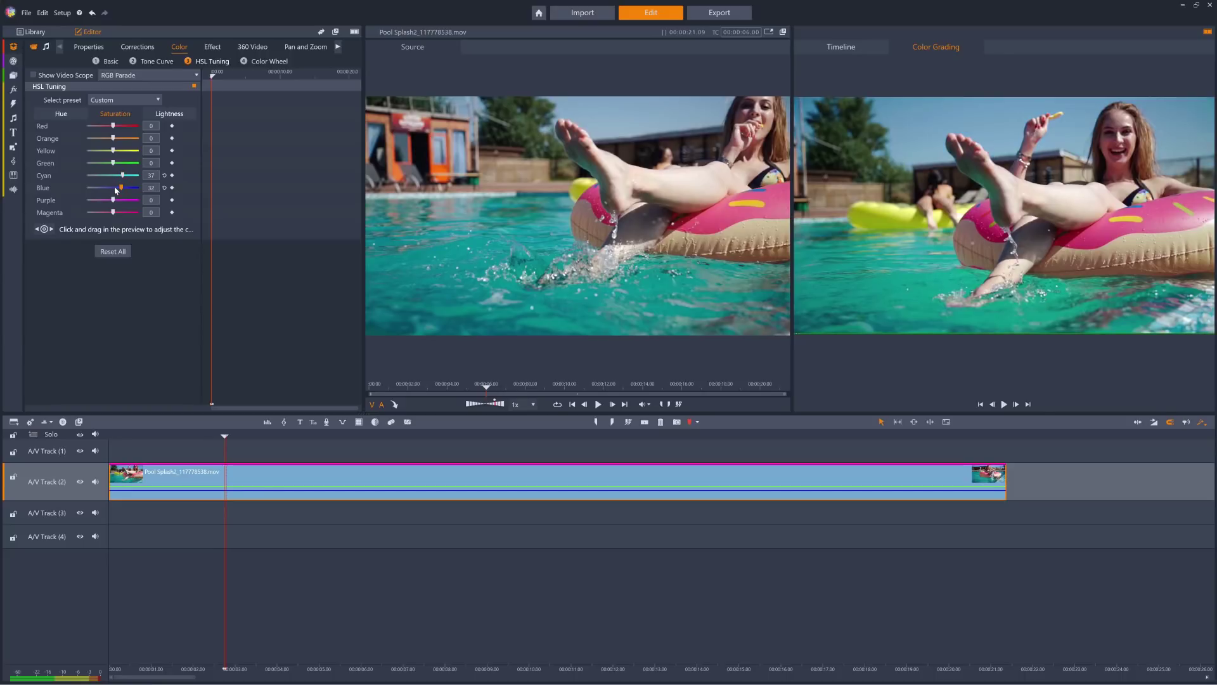
Raise Purple lightness to 100 by dragging in the preview with the target tool.
click(178, 116)
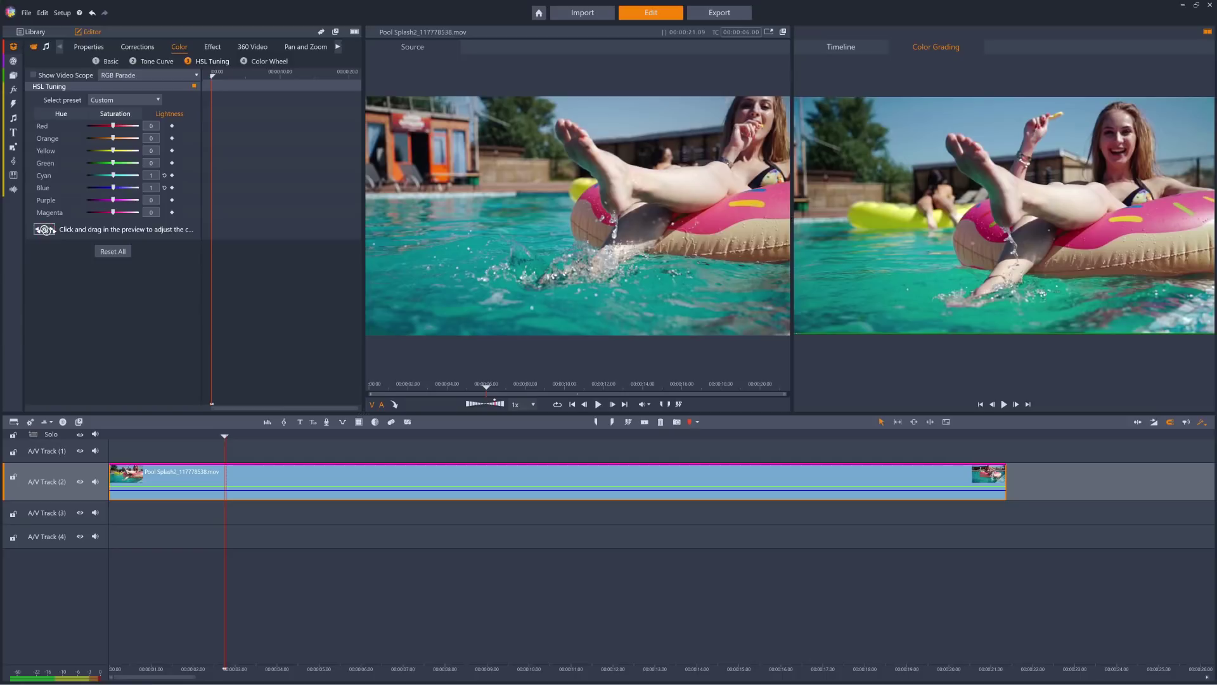
click(46, 230)
drag(1107, 231, 1184, 232)
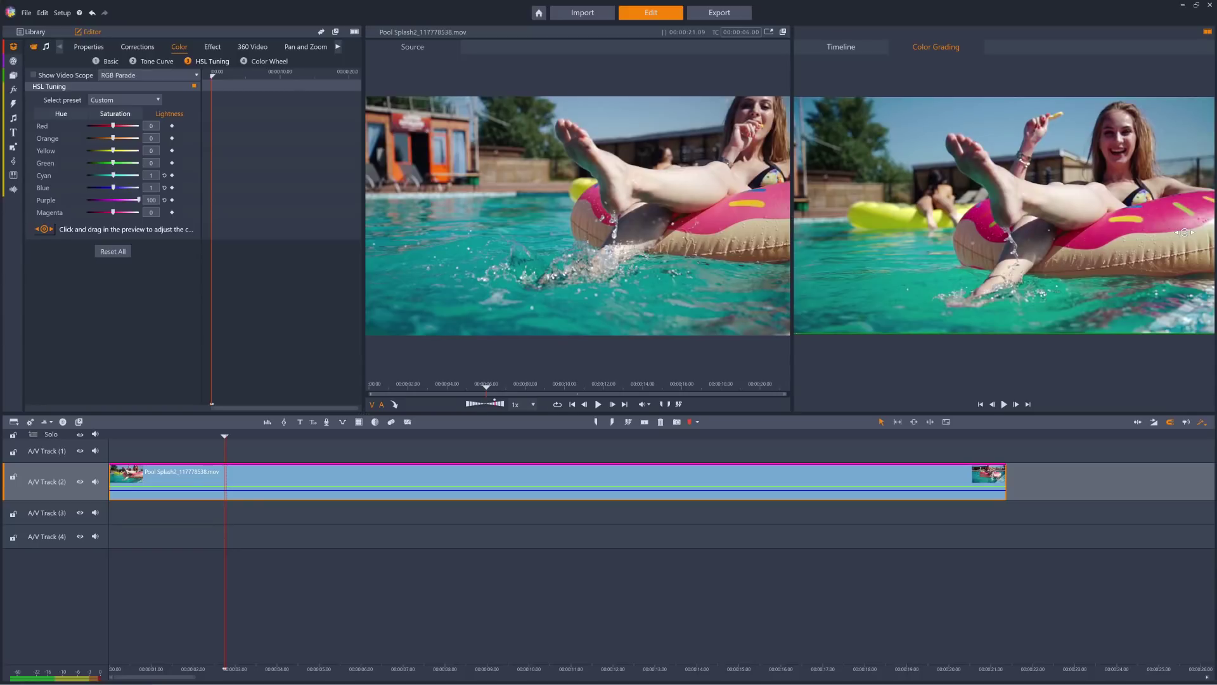
At about 10 seconds, set Cyan saturation to -75 and Blue to -55, then scrub the clip.
click(112, 114)
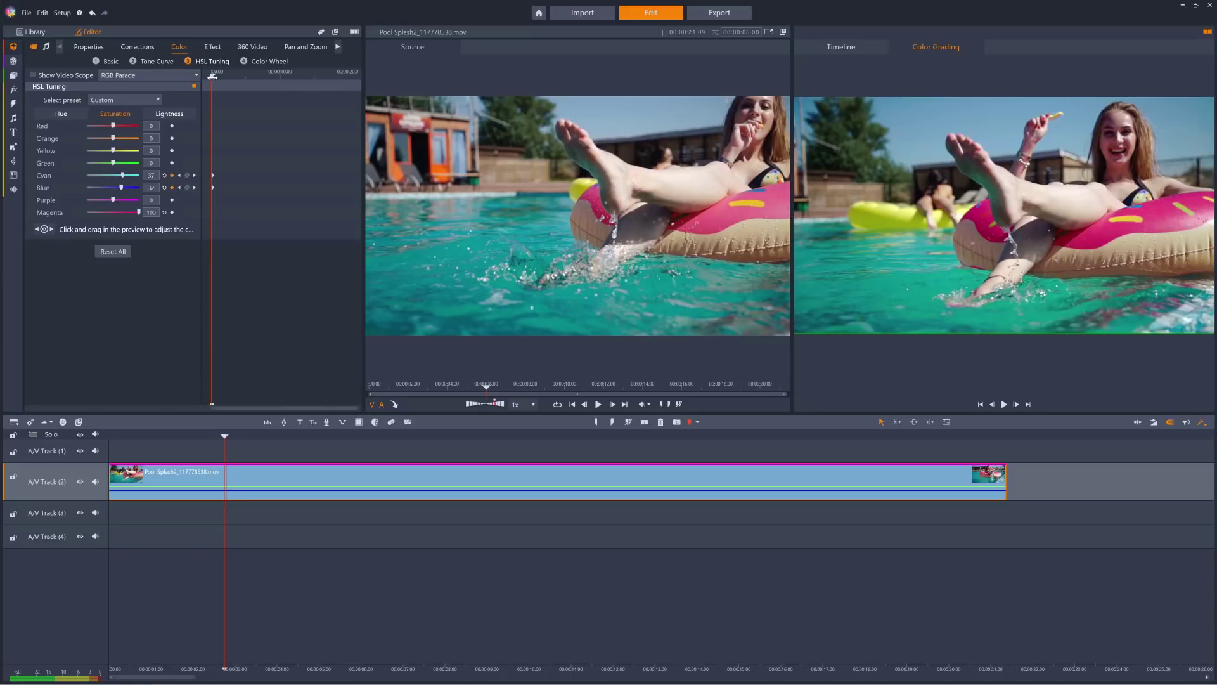
drag(213, 76, 279, 85)
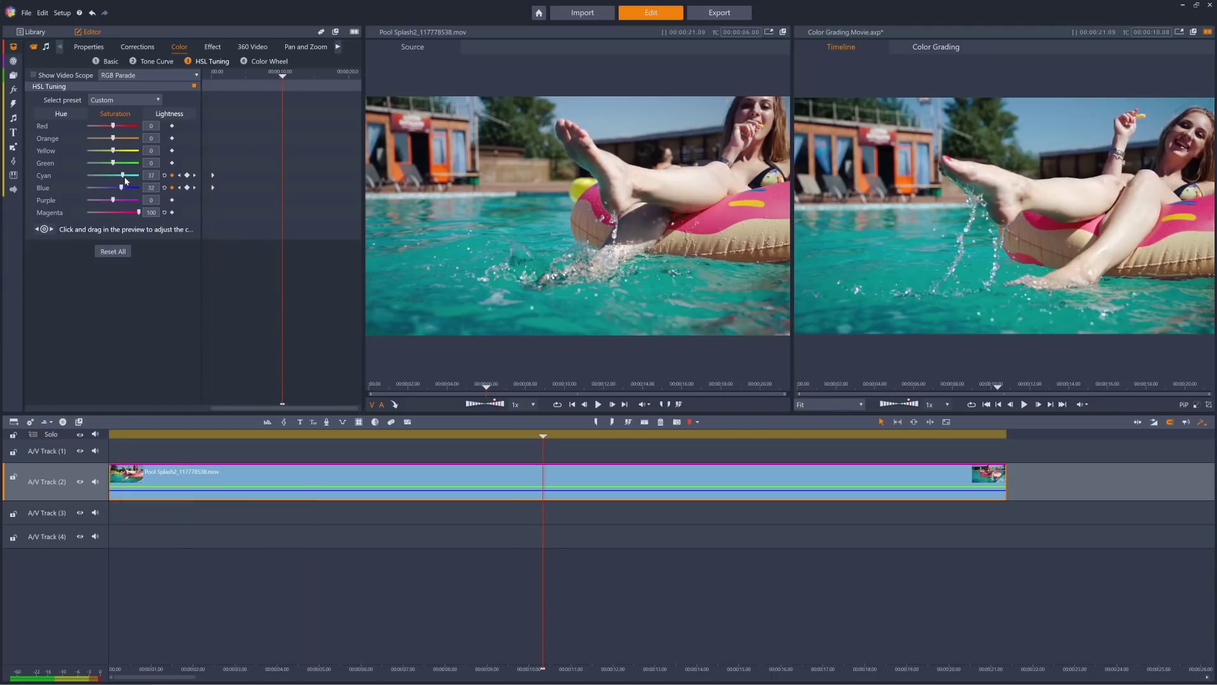
drag(123, 175, 93, 175)
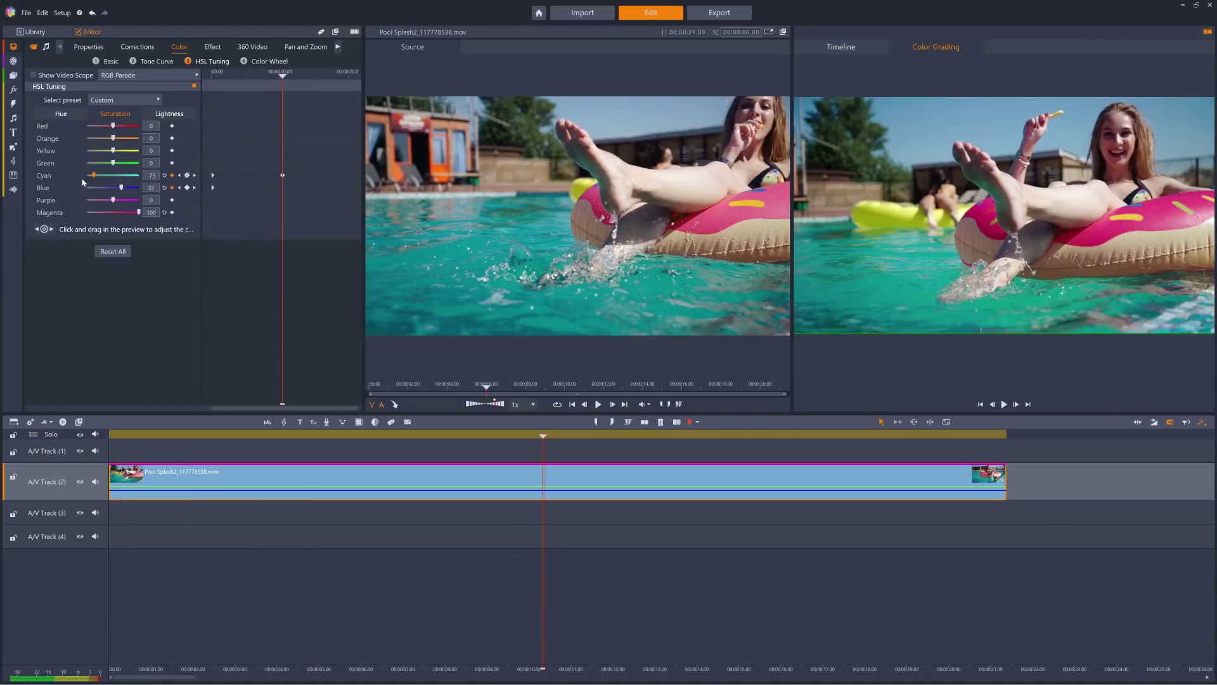
drag(121, 188, 99, 188)
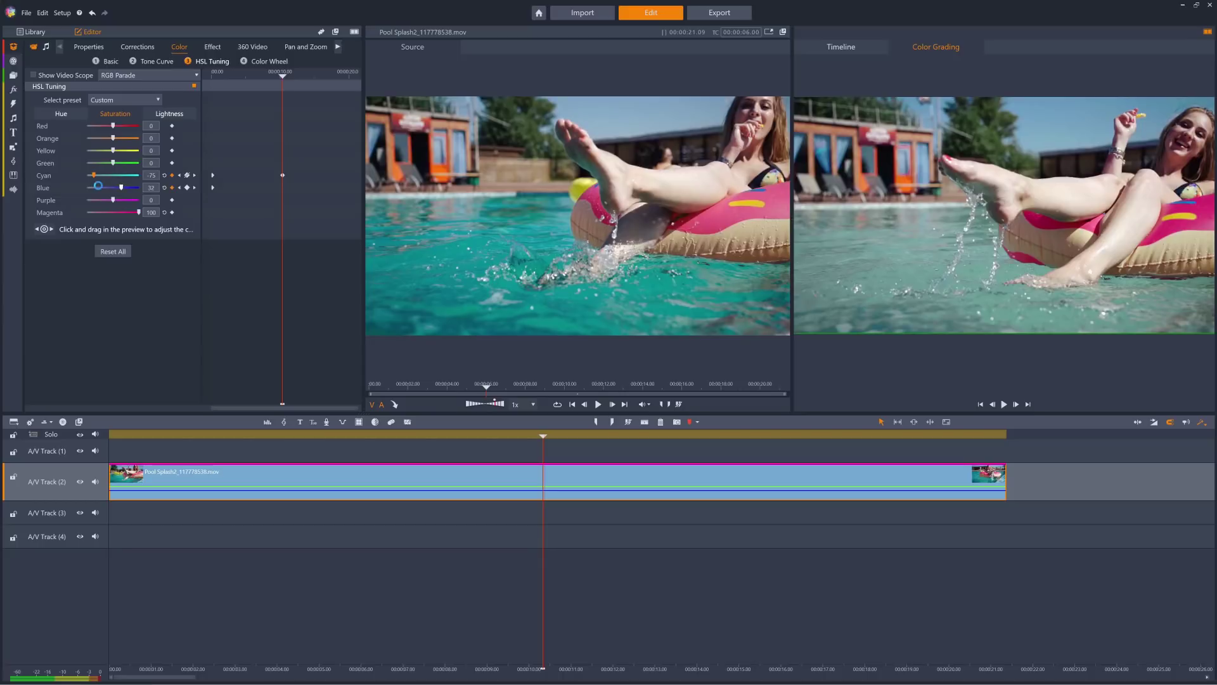
click(118, 436)
drag(131, 435, 620, 459)
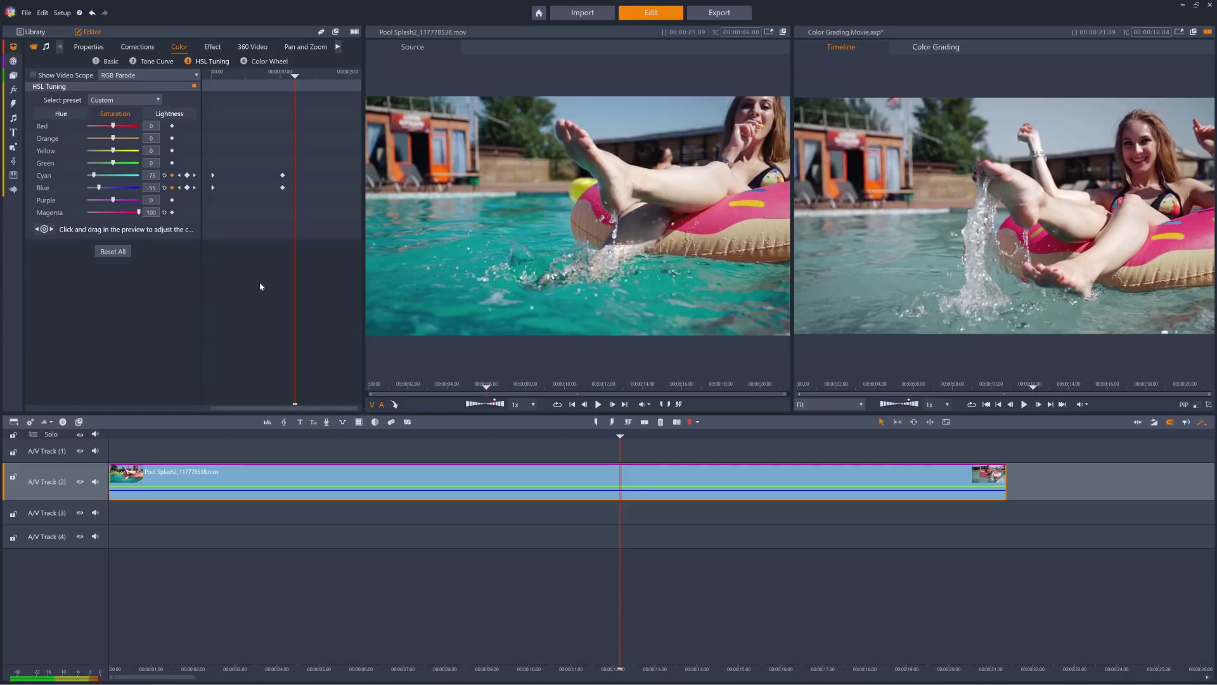
Reset HSL tuning, then try a Color Shift colour and brightness change, resetting brightness to neutral.
click(113, 252)
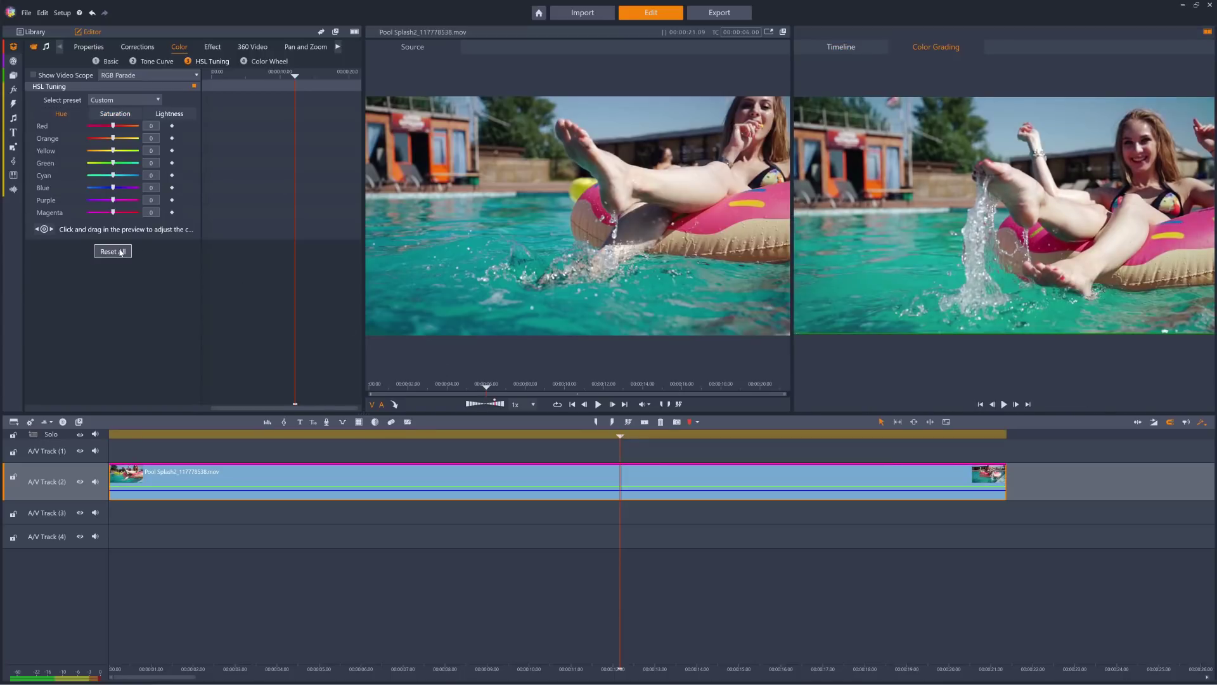
click(268, 63)
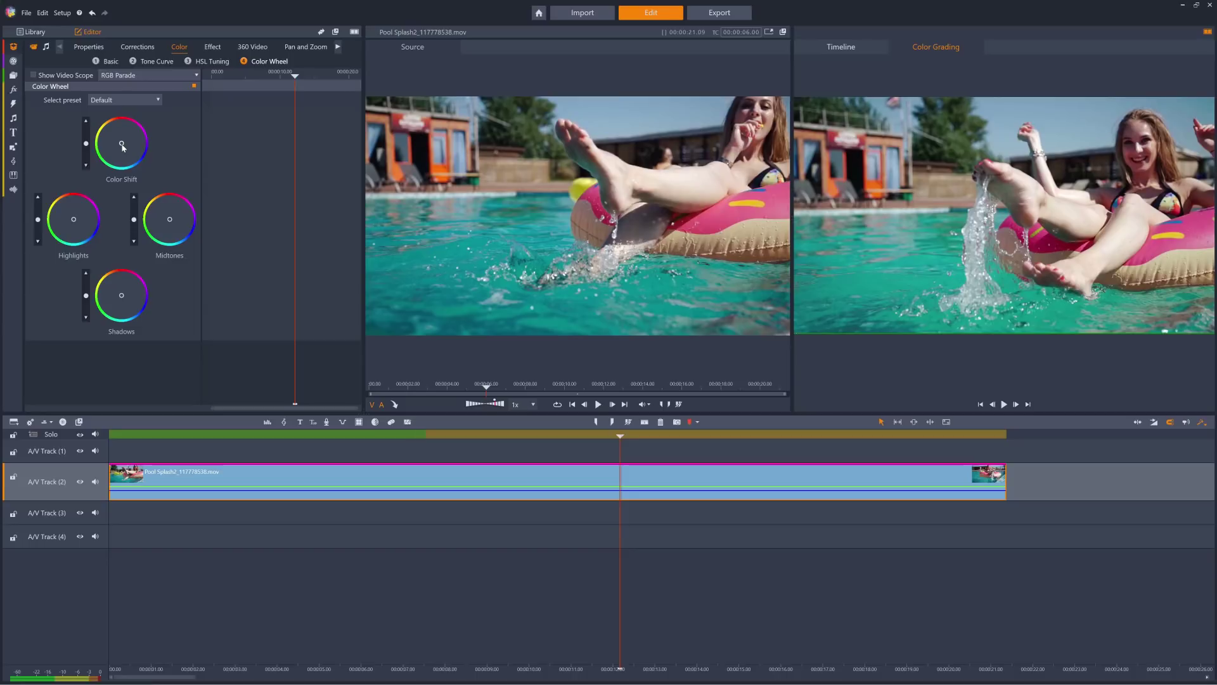
drag(123, 147, 124, 134)
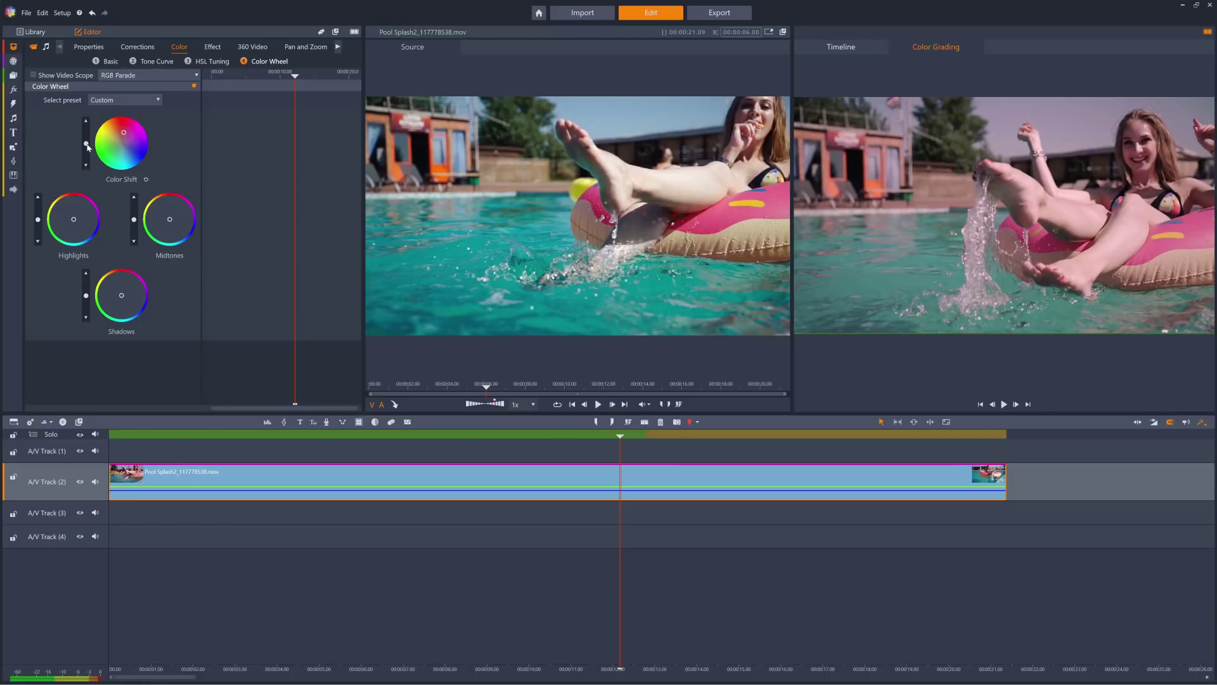
drag(87, 144, 90, 134)
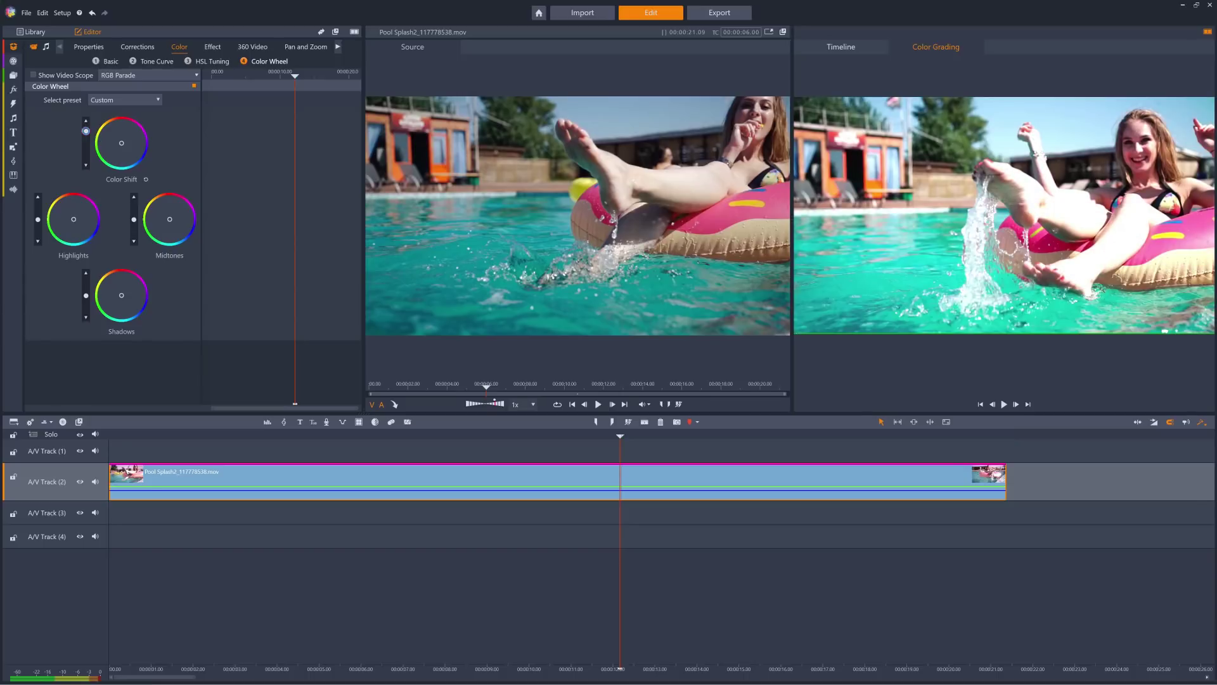
double_click(89, 134)
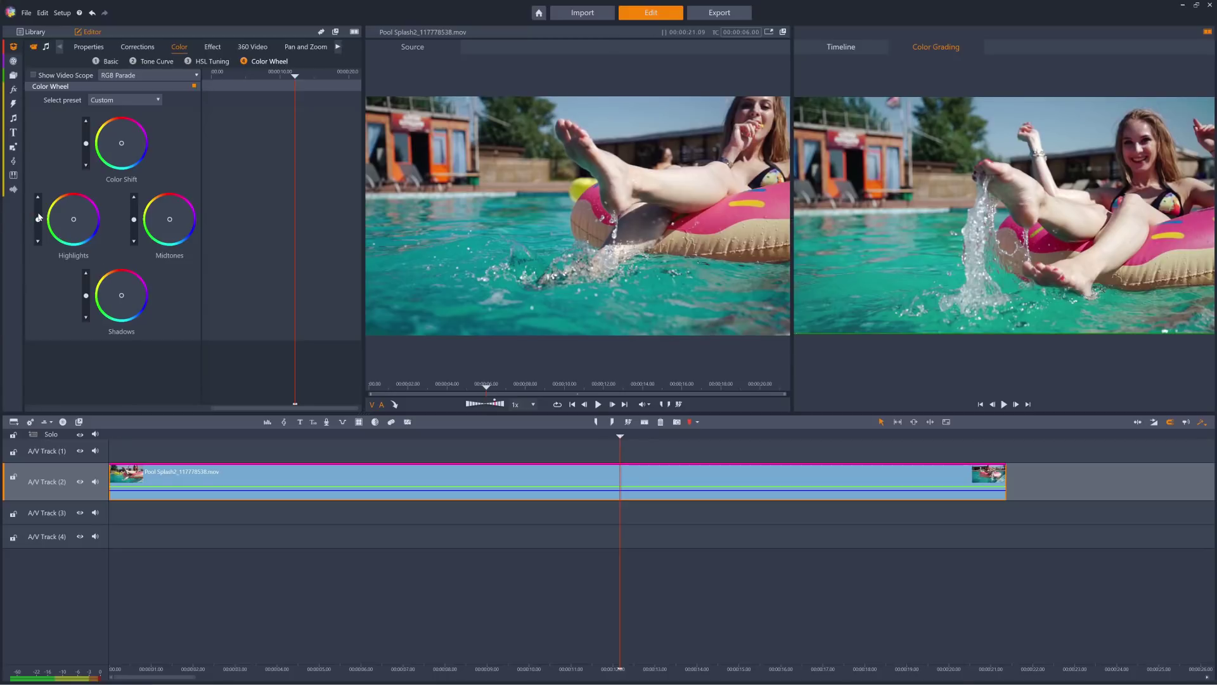
Brighten and tint the Highlights wheel, then reset its colour to neutral and lower the brightness again.
drag(38, 214, 40, 216)
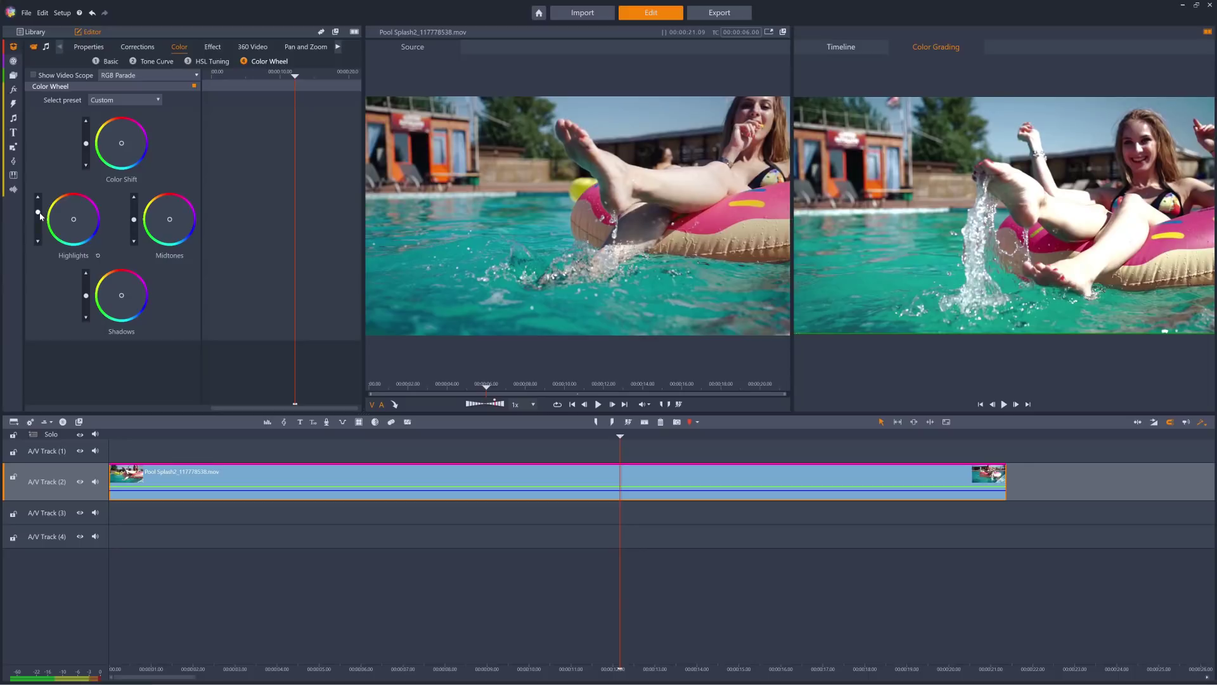
drag(74, 220, 66, 211)
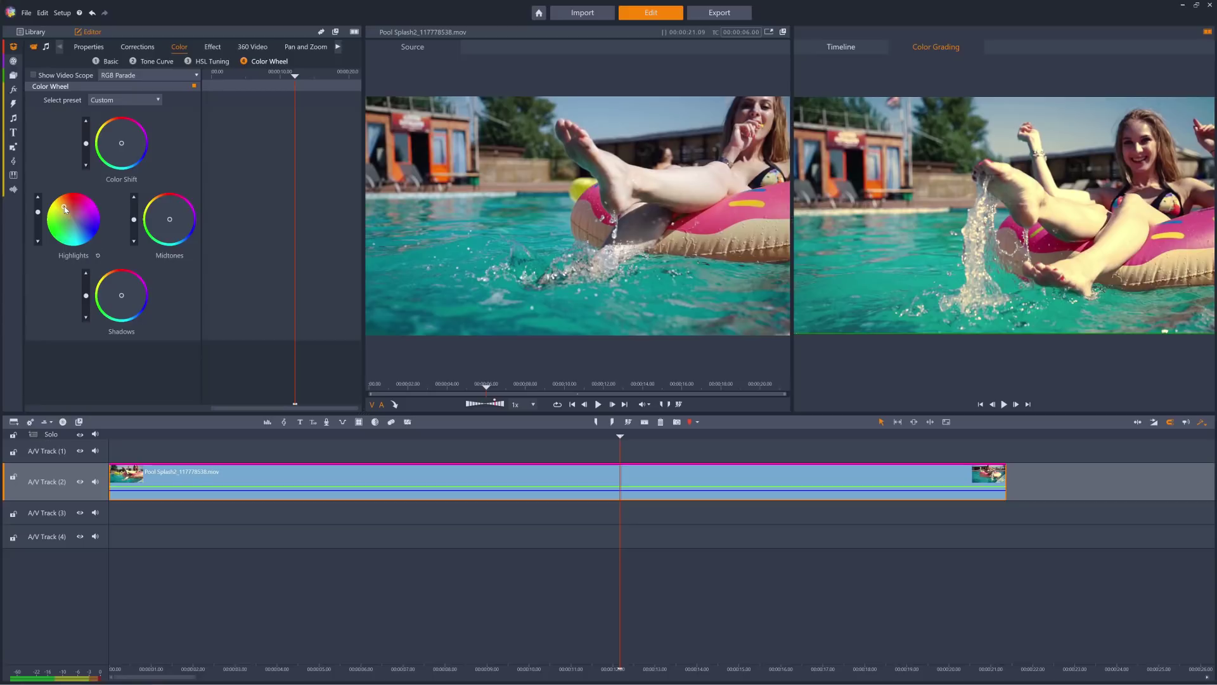
double_click(64, 207)
drag(38, 214, 39, 217)
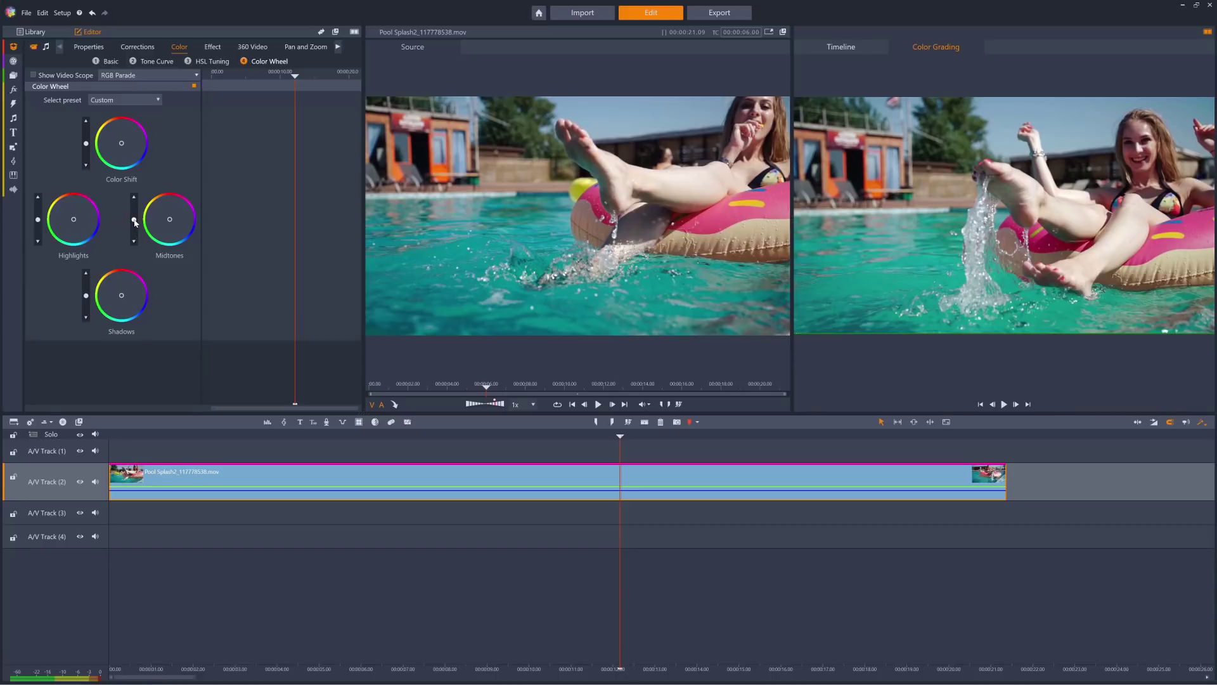
drag(135, 222, 135, 231)
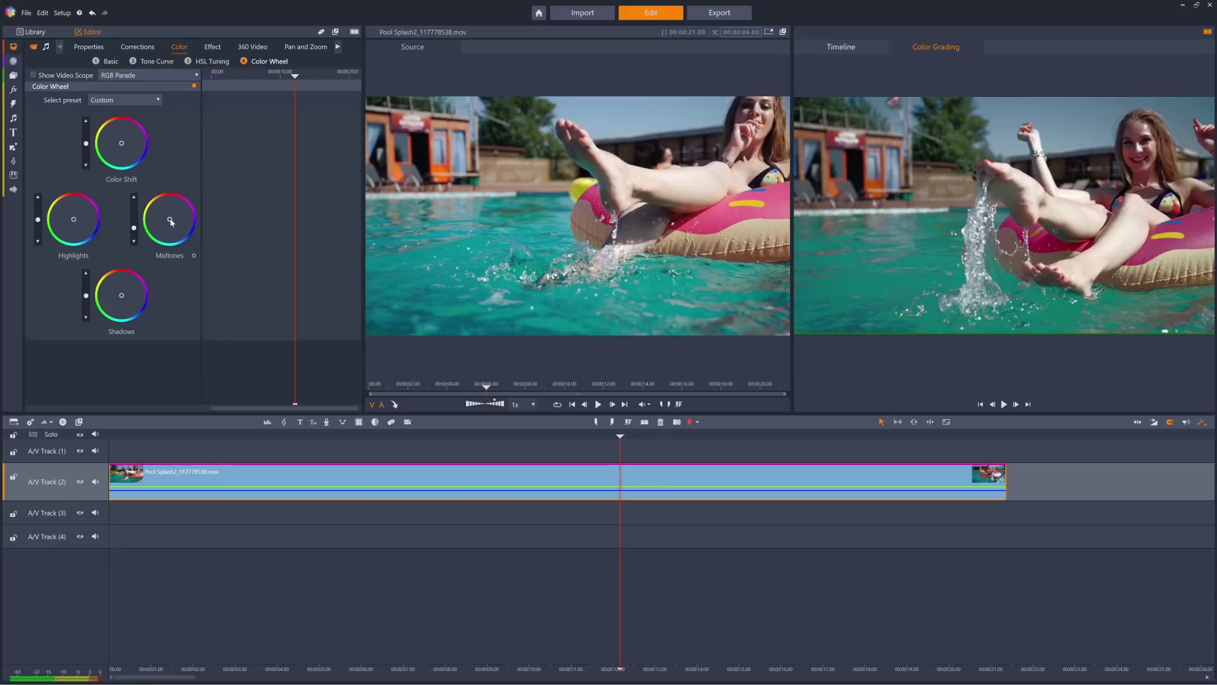
drag(170, 221, 136, 213)
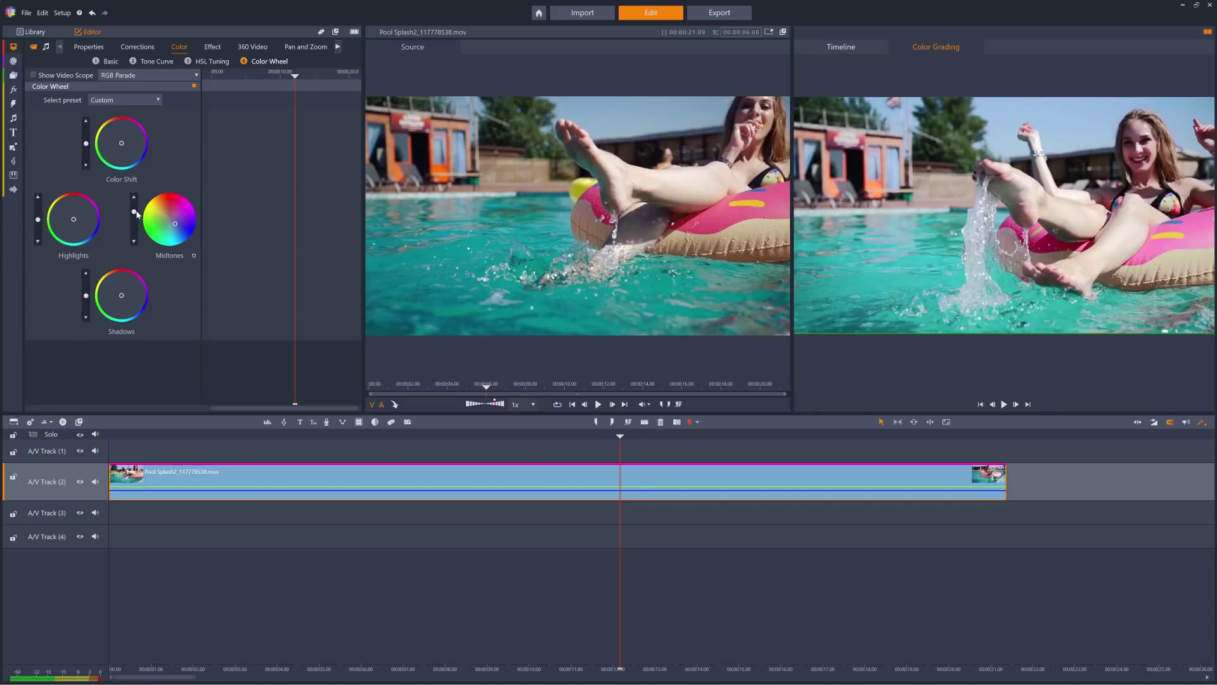
double_click(175, 224)
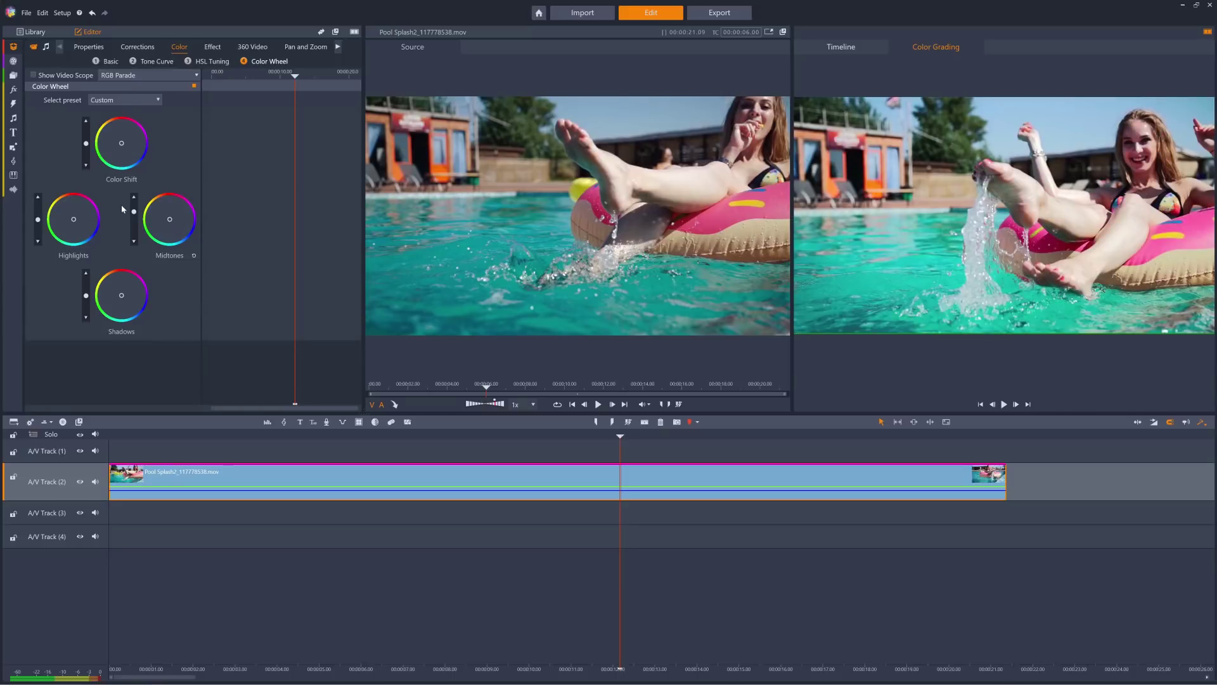
double_click(135, 213)
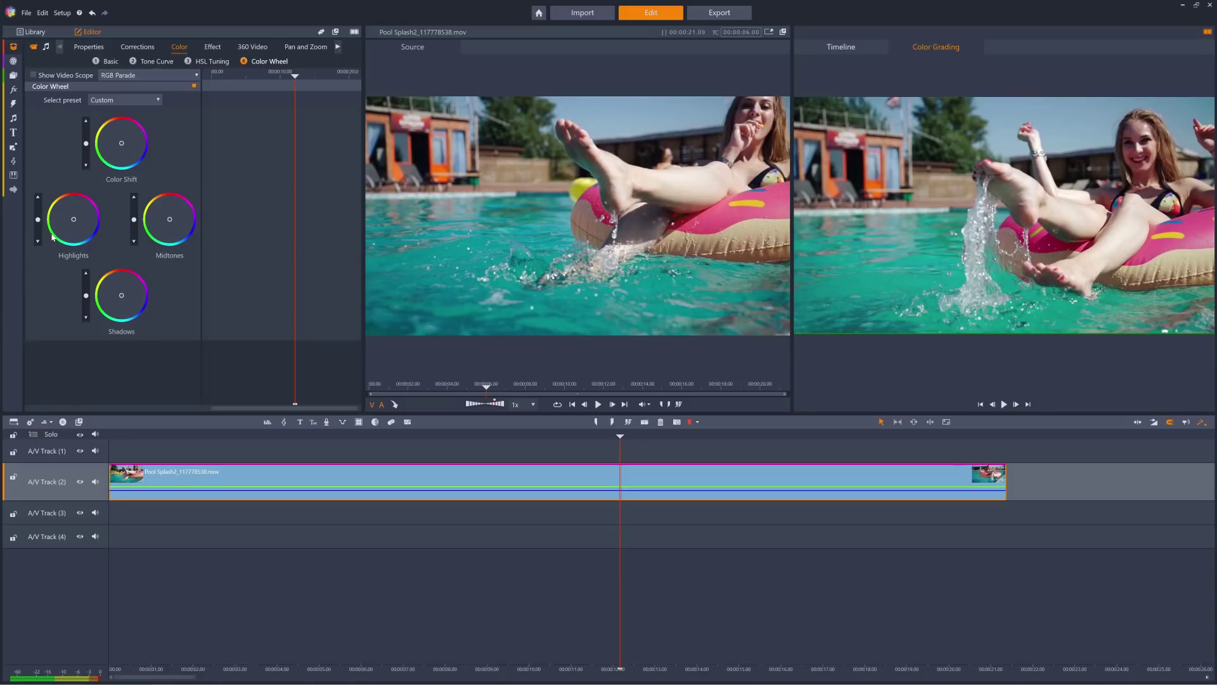
Raise Highlights, lower Shadows, and shift the Shadows wheel tint from red to blue.
drag(38, 220, 41, 213)
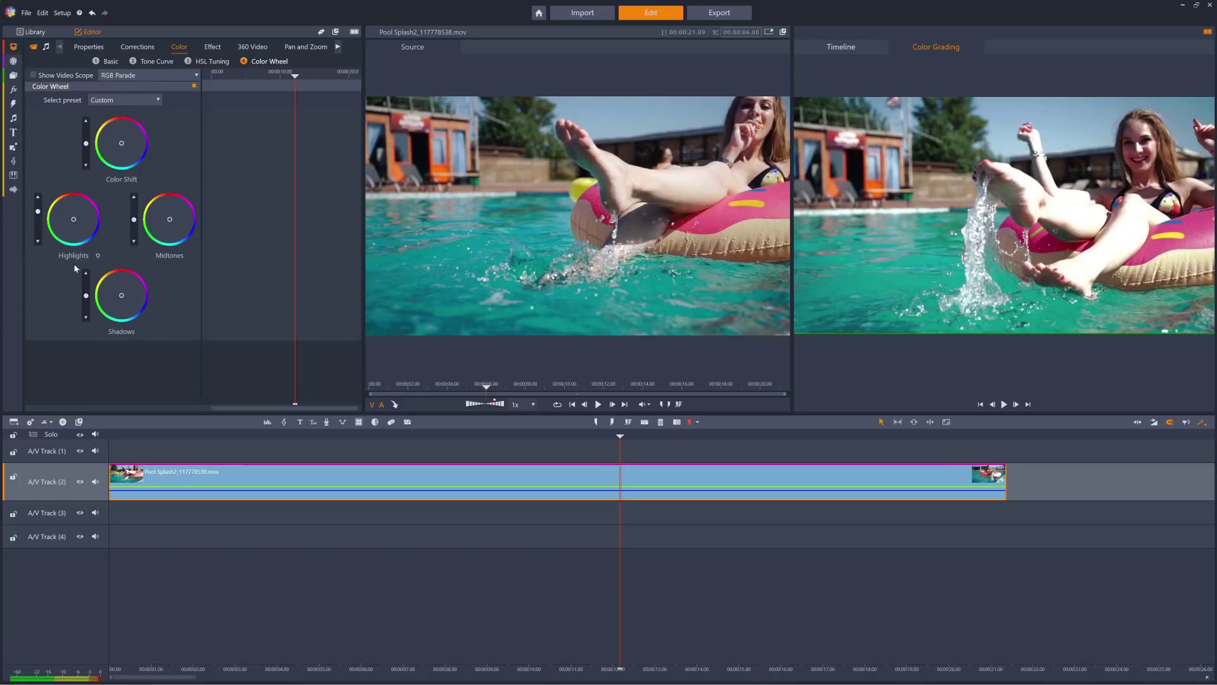
drag(88, 300, 87, 310)
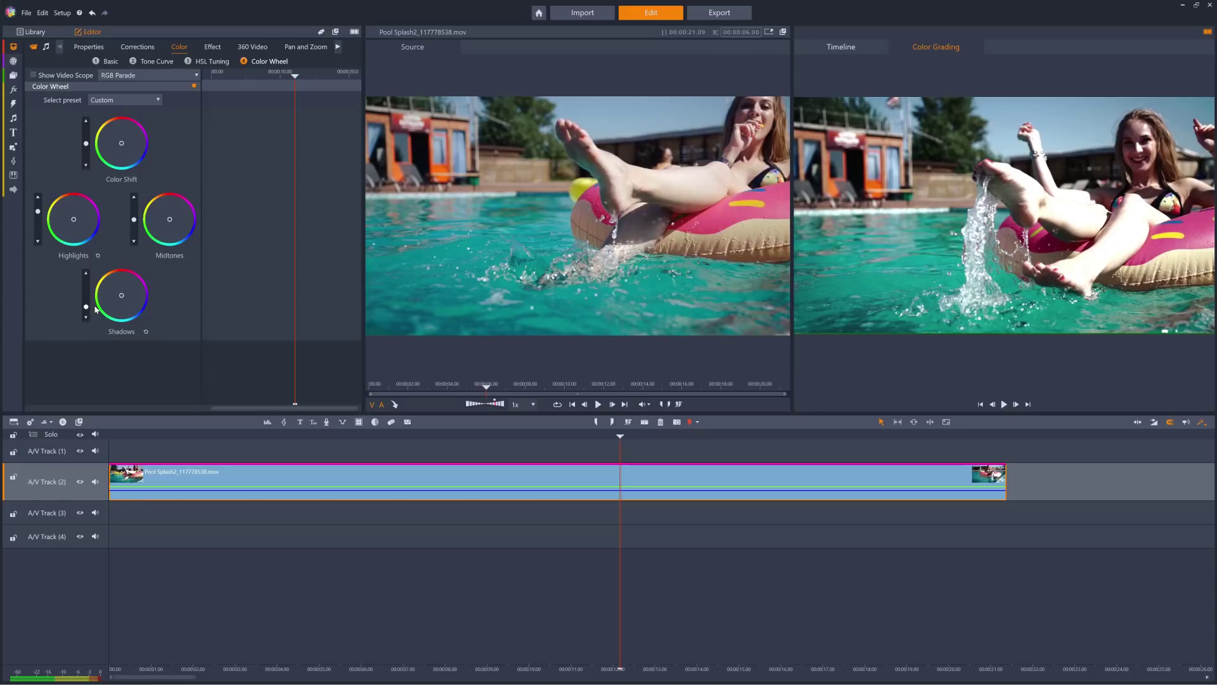
drag(122, 296, 122, 276)
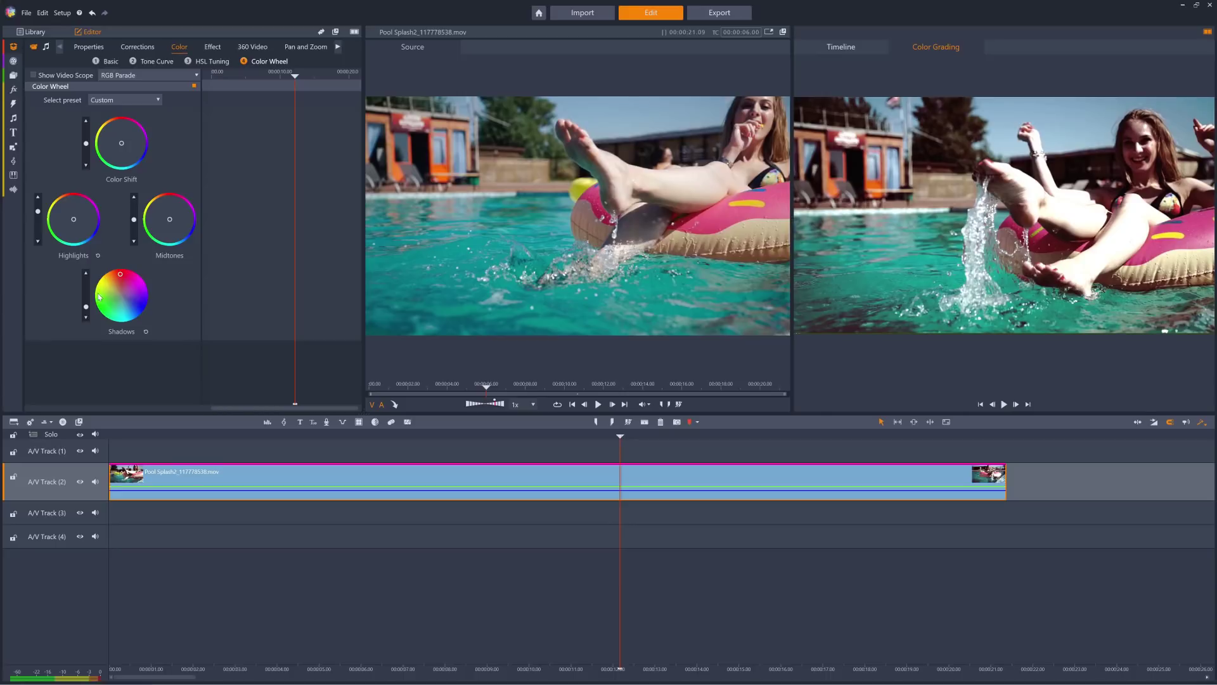
drag(87, 307, 90, 300)
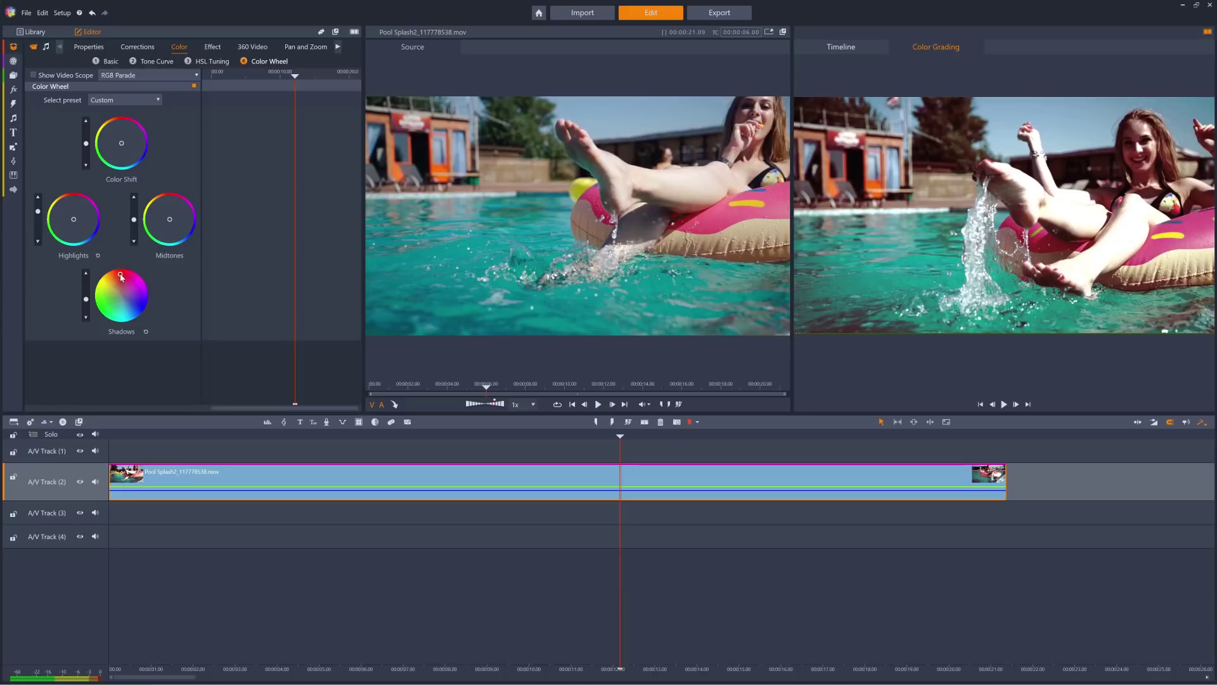
drag(133, 307, 138, 309)
Reset the Shadows wheel tint and the Highlights brightness to their neutral defaults.
double_click(139, 311)
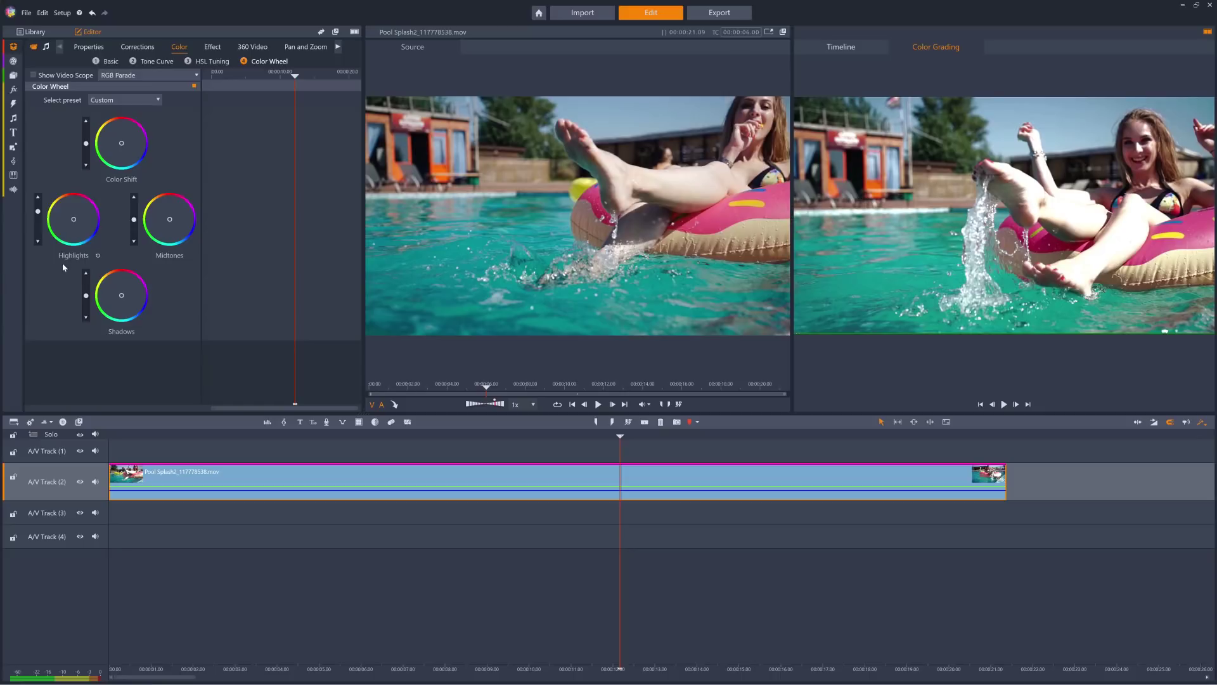
double_click(38, 212)
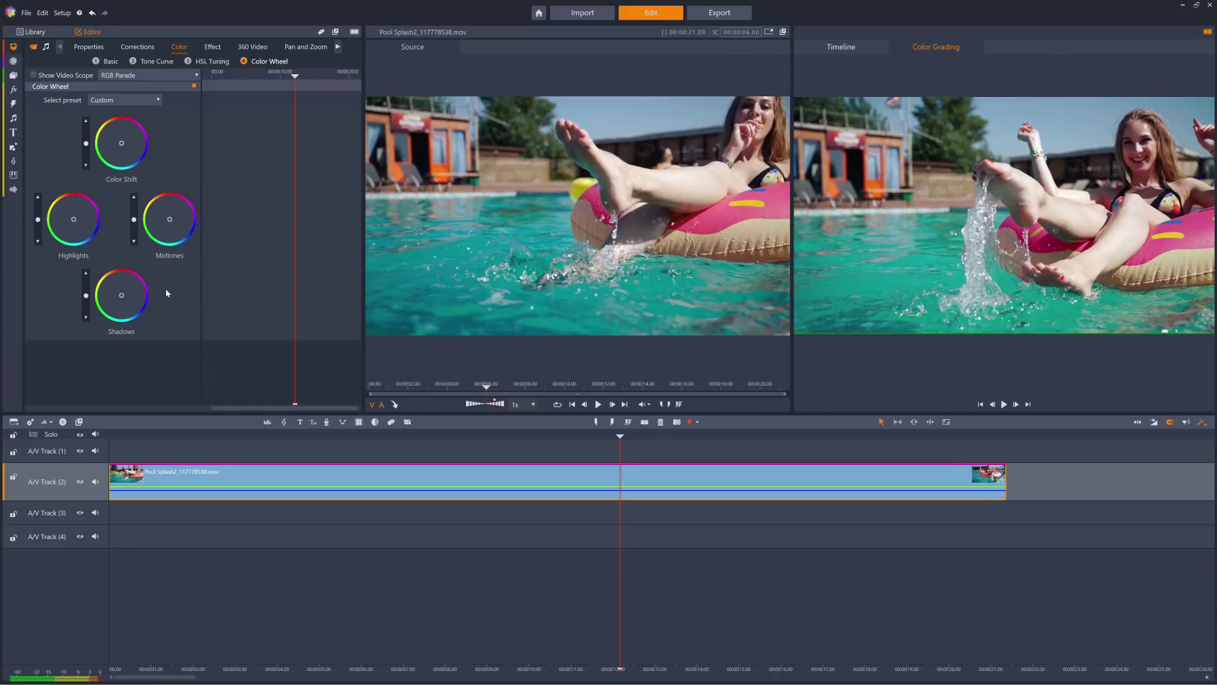